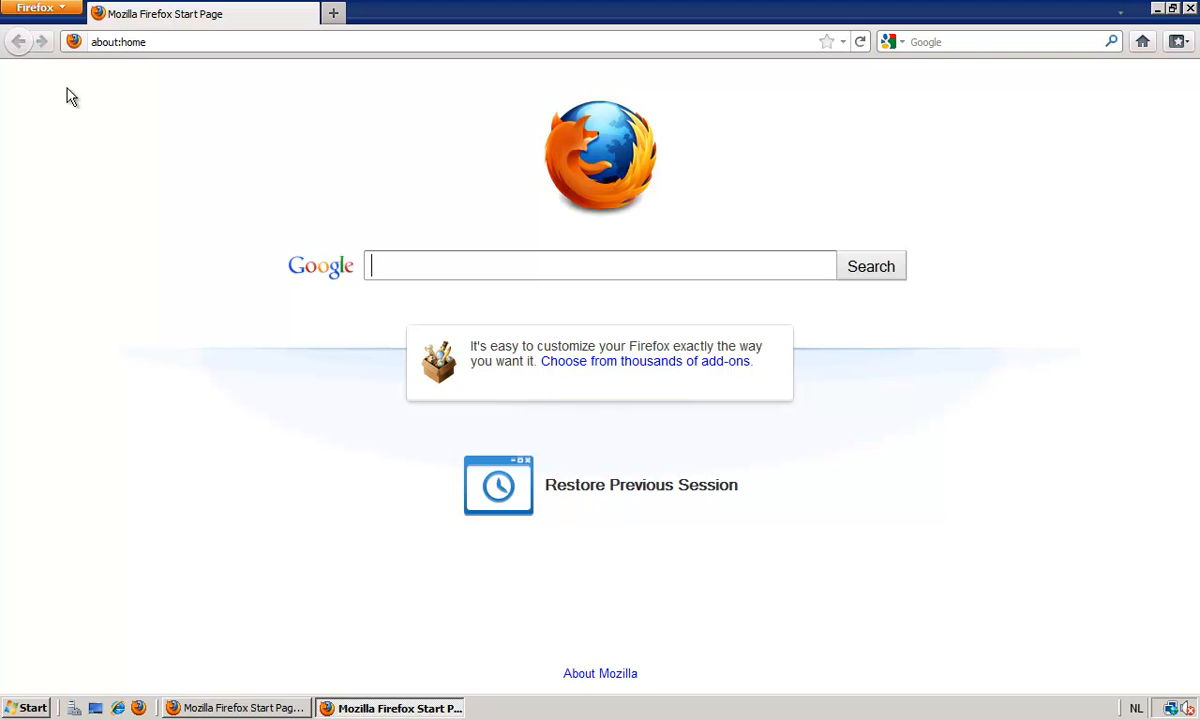
{"action": "left_click", "coordinate": [176, 43]}
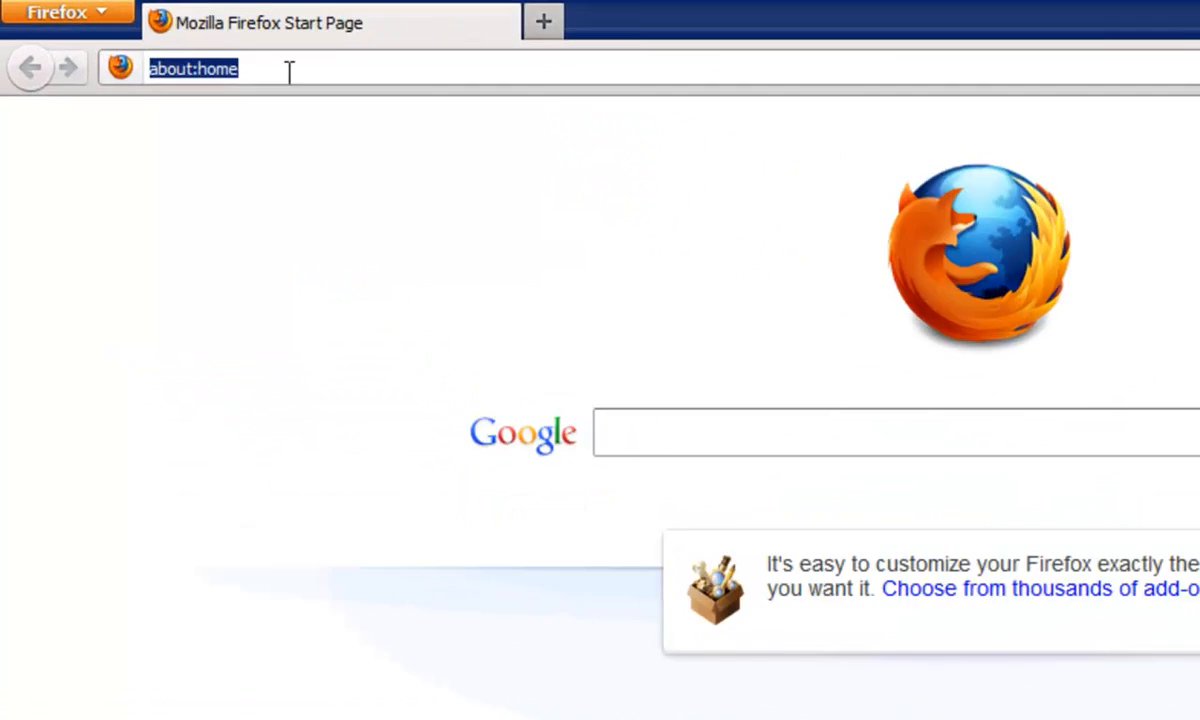
{"action": "type", "text": "www.w"}
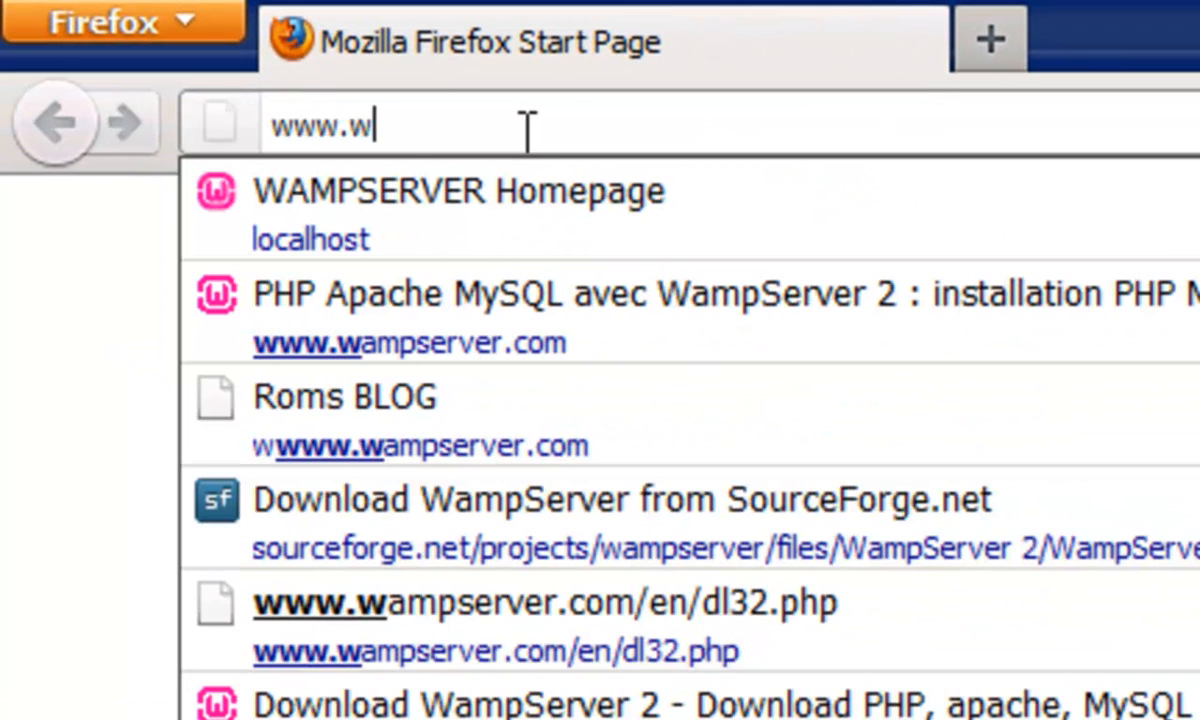
{"action": "type", "text": "ampserver.com"}
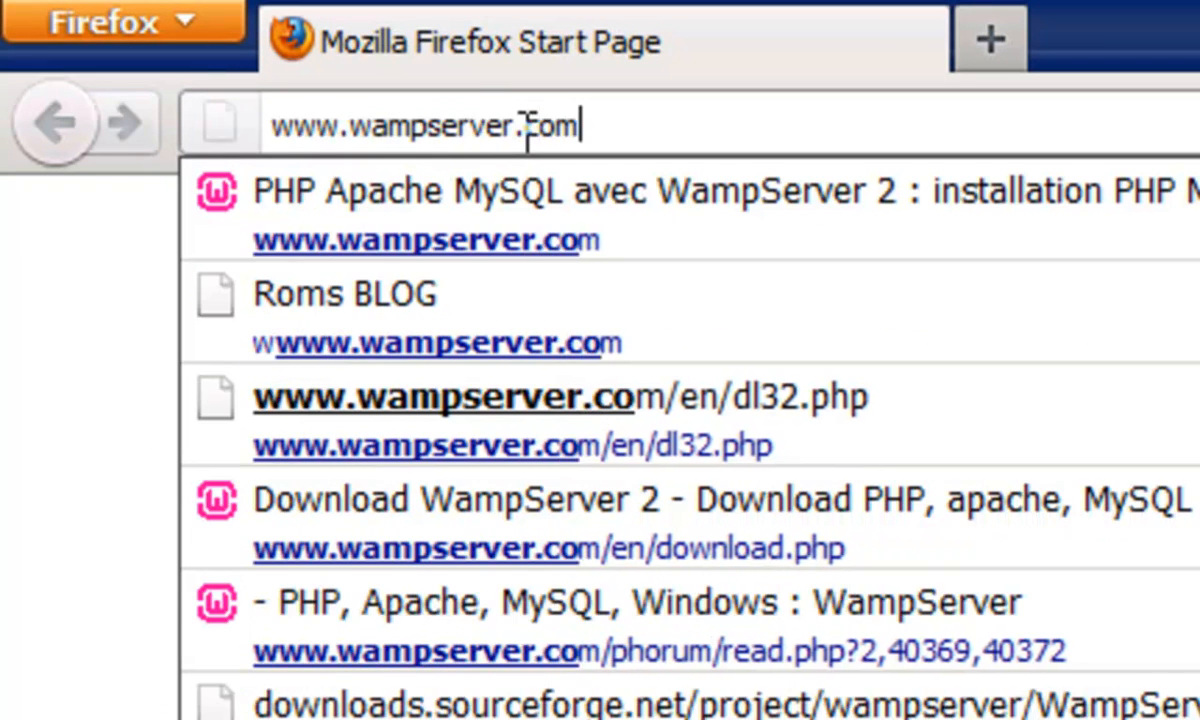
{"action": "key", "text": "Return"}
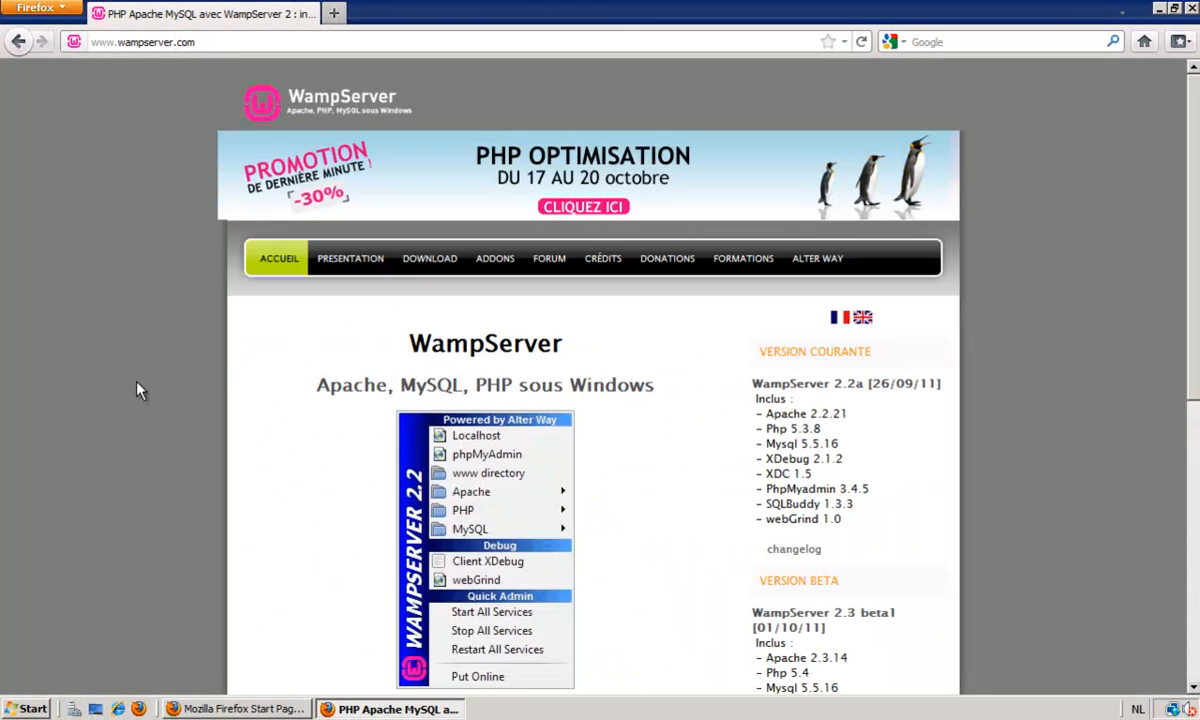
{"action": "left_click", "coordinate": [863, 318]}
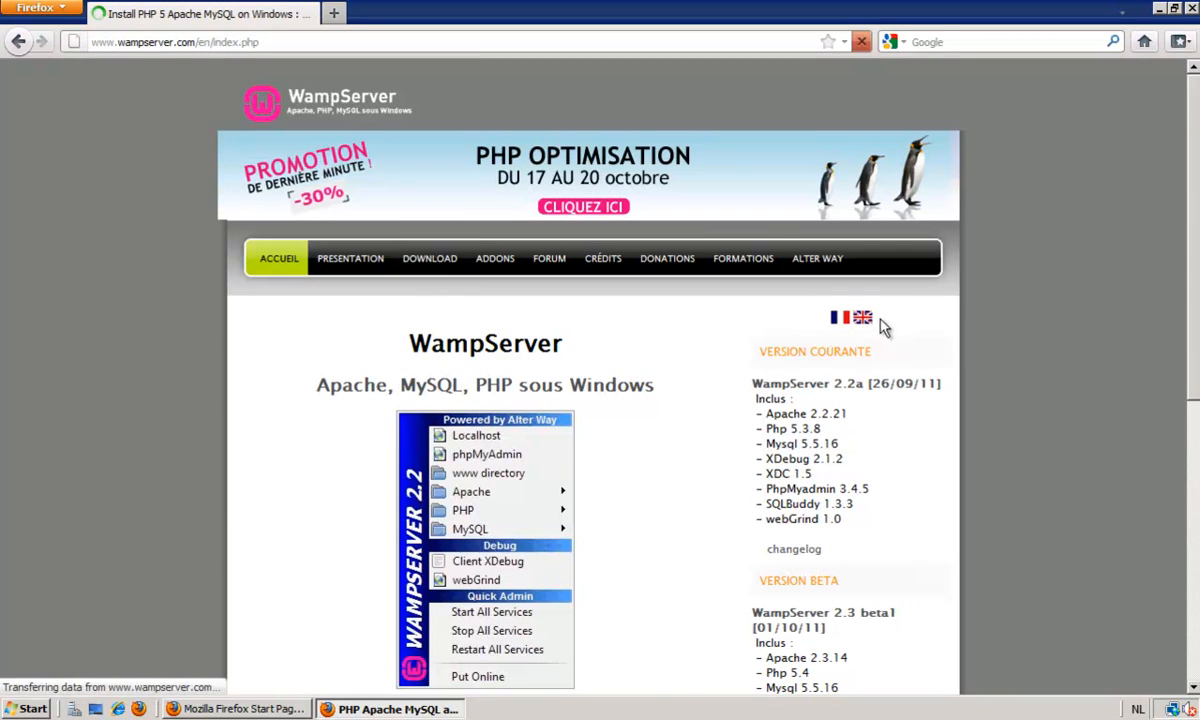
Download the 32-bit WampServer 2.2a installer from the site's download page and save the file.
{"action": "left_click", "coordinate": [445, 262]}
{"action": "scroll", "coordinate": [541, 383], "scroll_direction": "down", "scroll_amount": 4}
{"action": "left_click", "coordinate": [410, 465]}
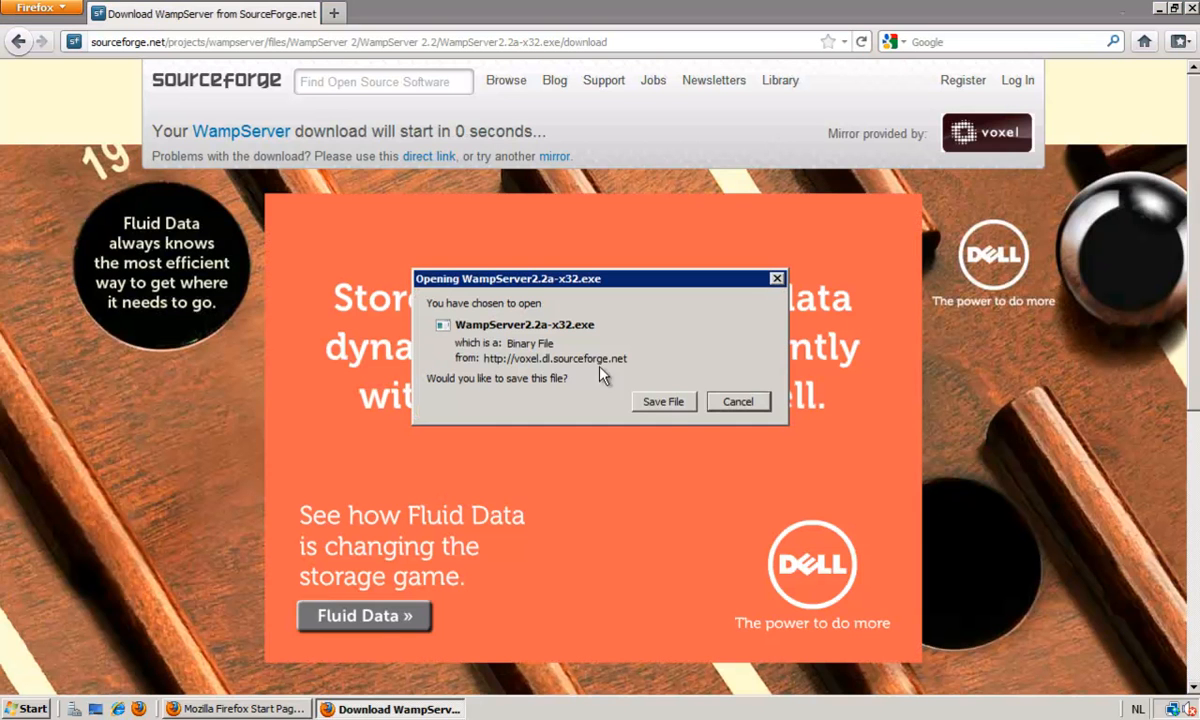
{"action": "left_click", "coordinate": [683, 403]}
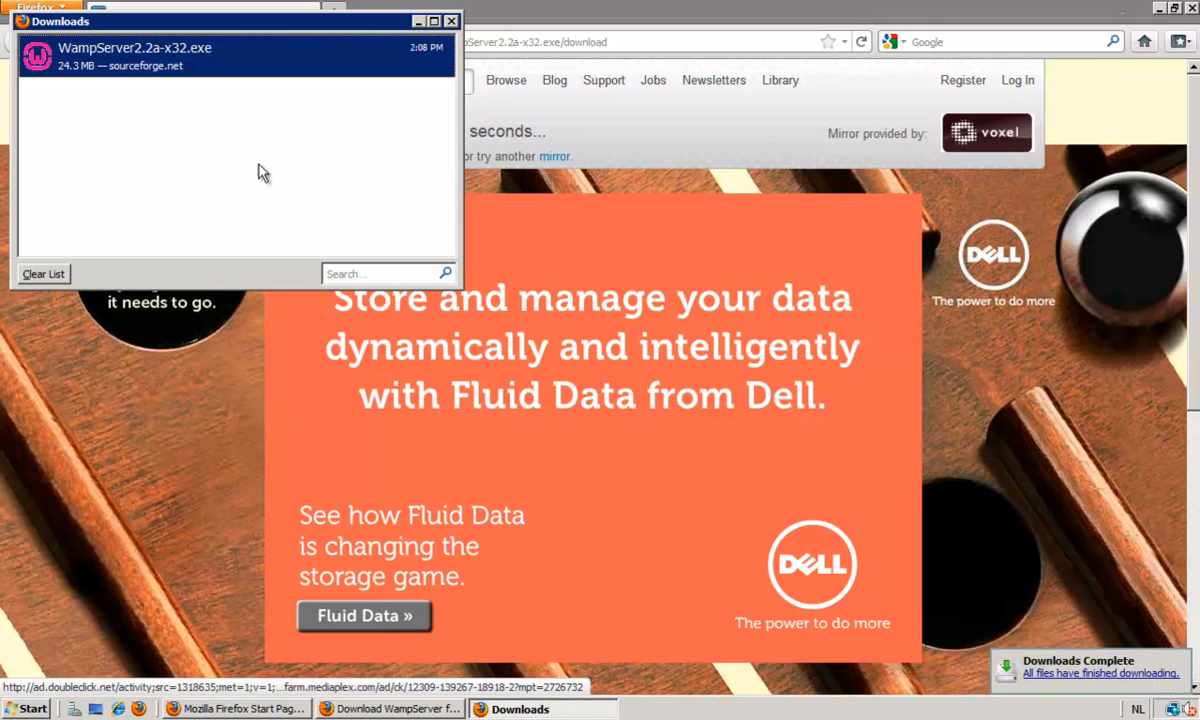
Run the downloaded WampServer2.2a-x32.exe and allow it past the security warning.
{"action": "right_click", "coordinate": [259, 64]}
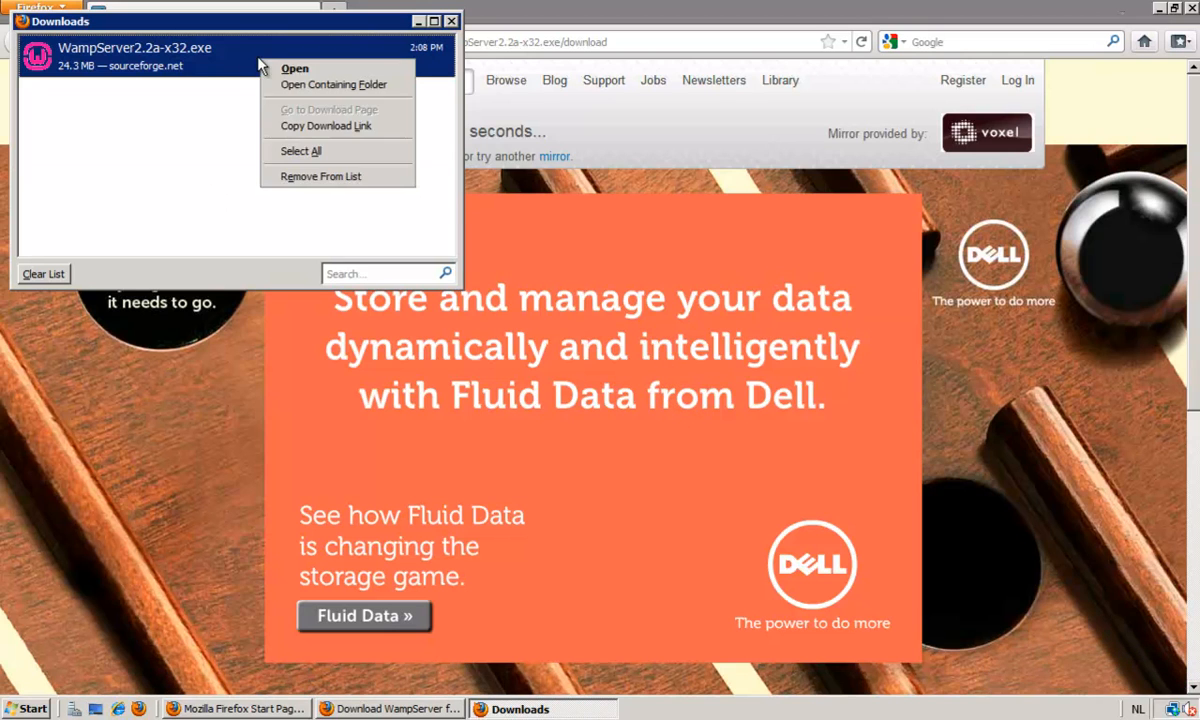
{"action": "left_click", "coordinate": [339, 70]}
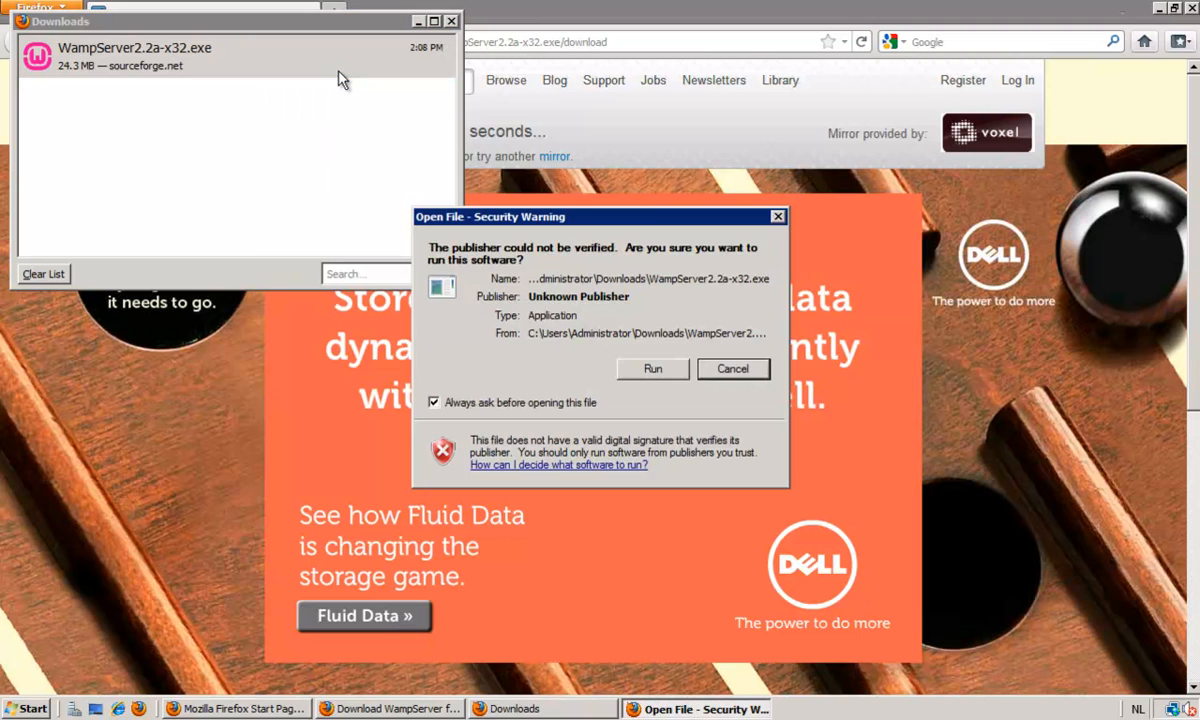
{"action": "left_click", "coordinate": [655, 369]}
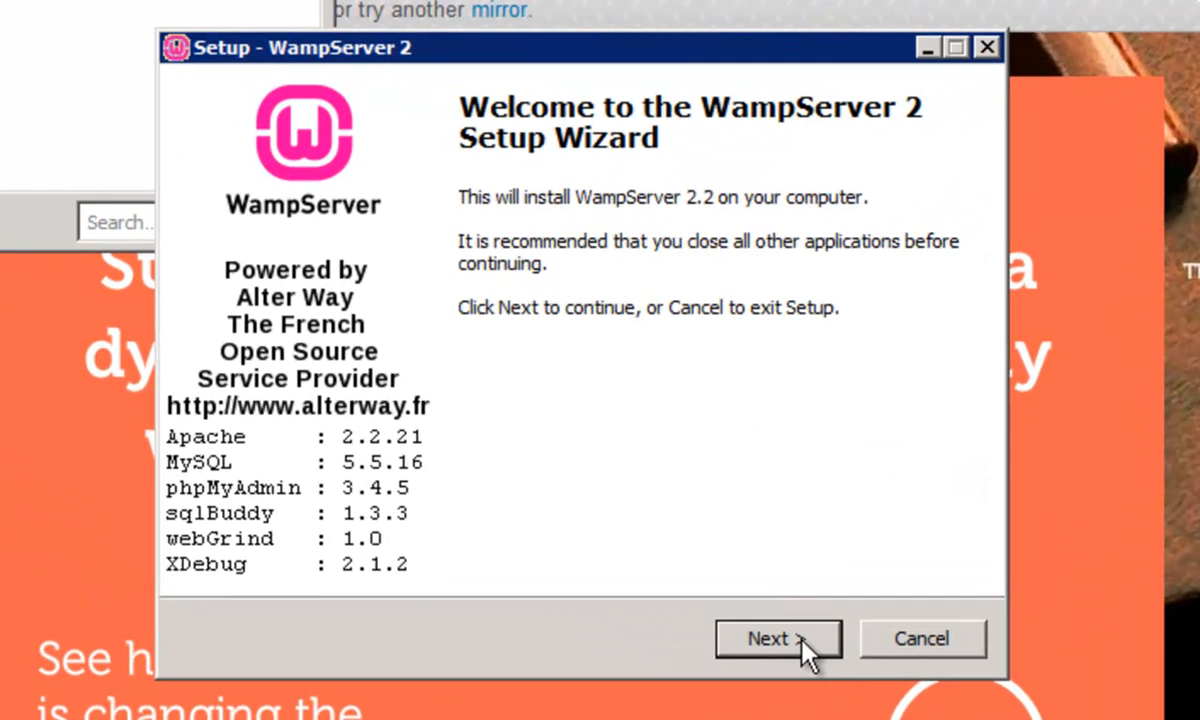
Start the WampServer 2 setup, accept the license agreement and keep c:\wamp as the destination folder.
{"action": "left_click", "coordinate": [801, 640]}
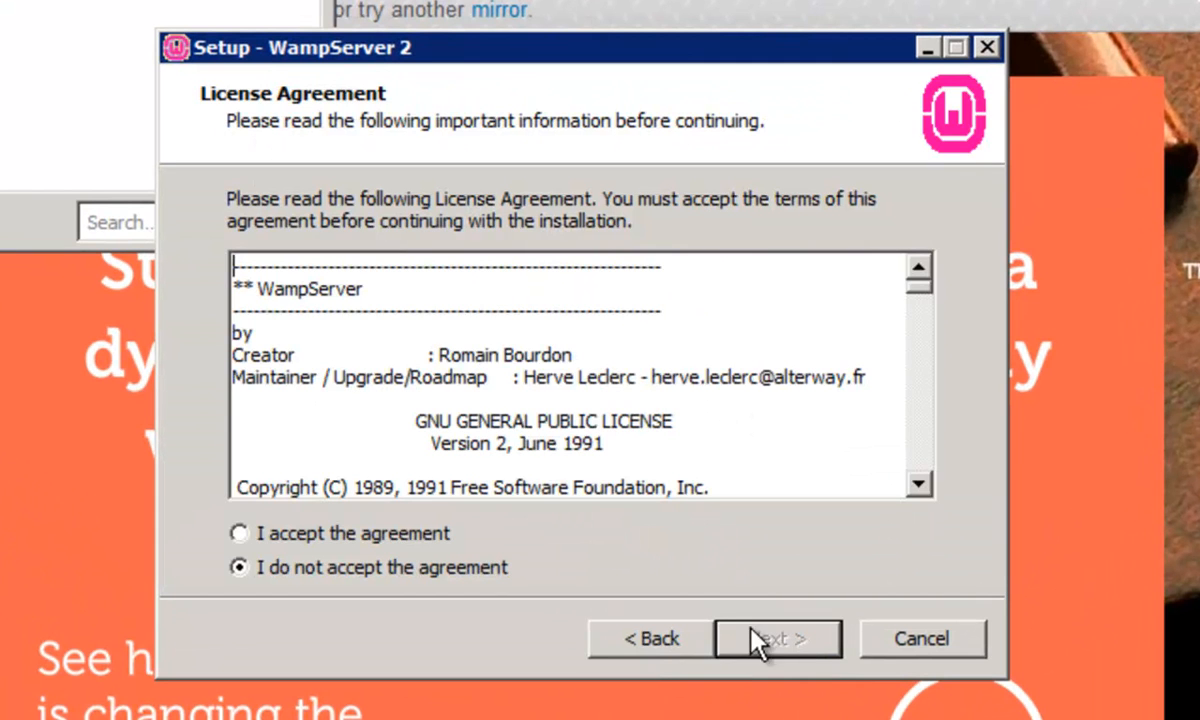
{"action": "left_click", "coordinate": [388, 533]}
{"action": "left_click", "coordinate": [798, 638]}
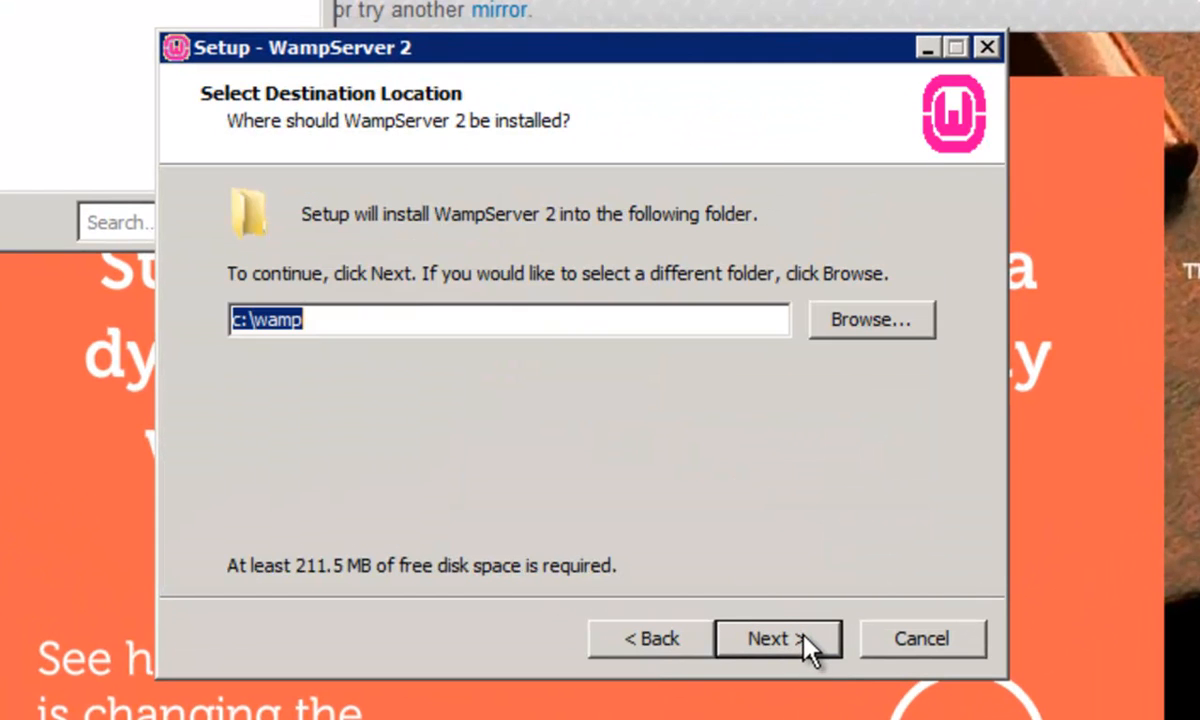
{"action": "left_click", "coordinate": [803, 636]}
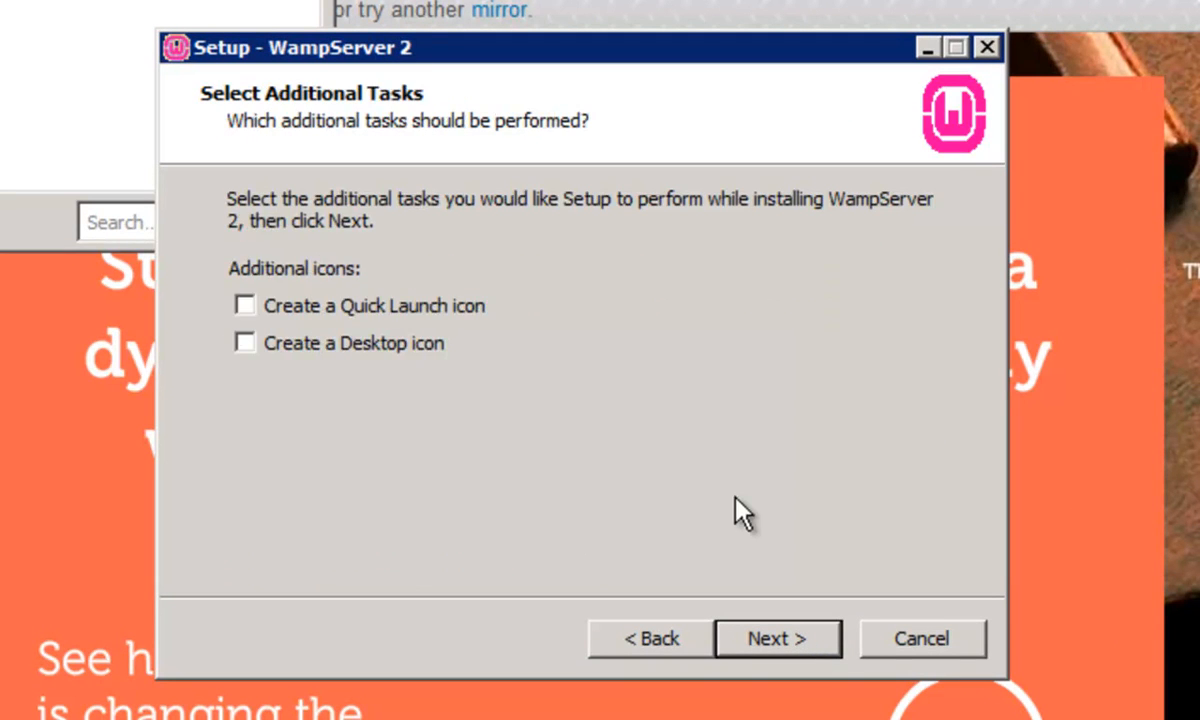
Choose to create a desktop icon and start the WampServer installation.
{"action": "left_click", "coordinate": [318, 345]}
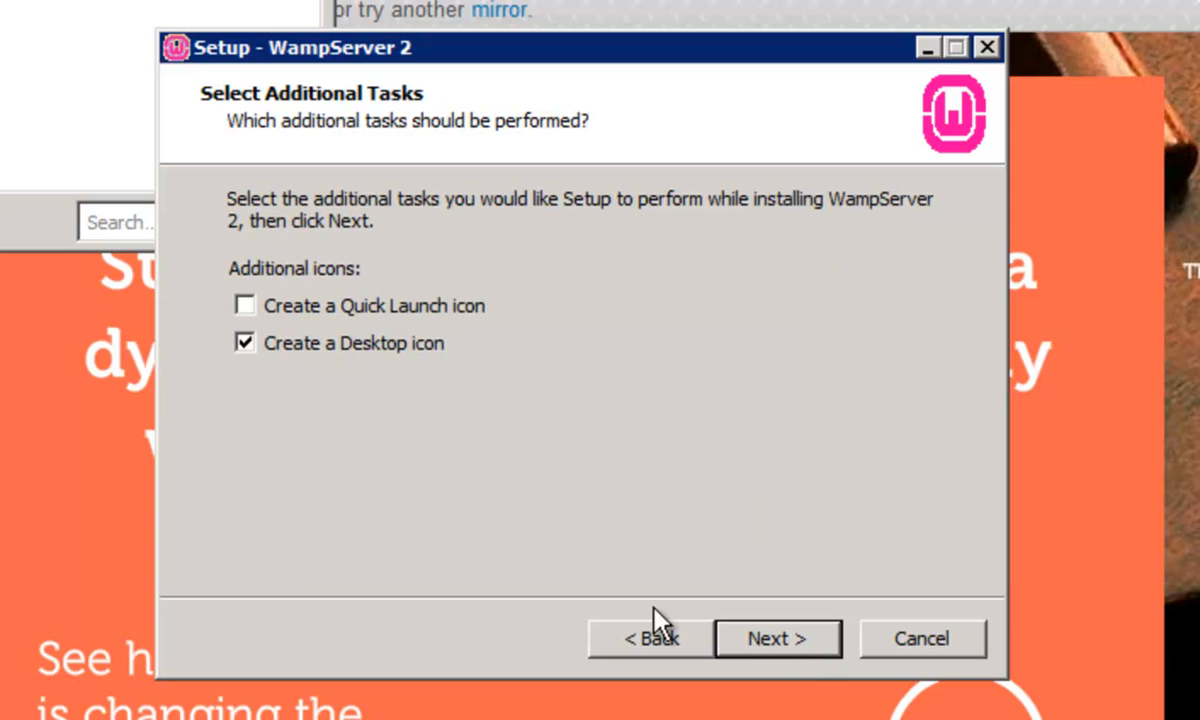
{"action": "left_click", "coordinate": [800, 650]}
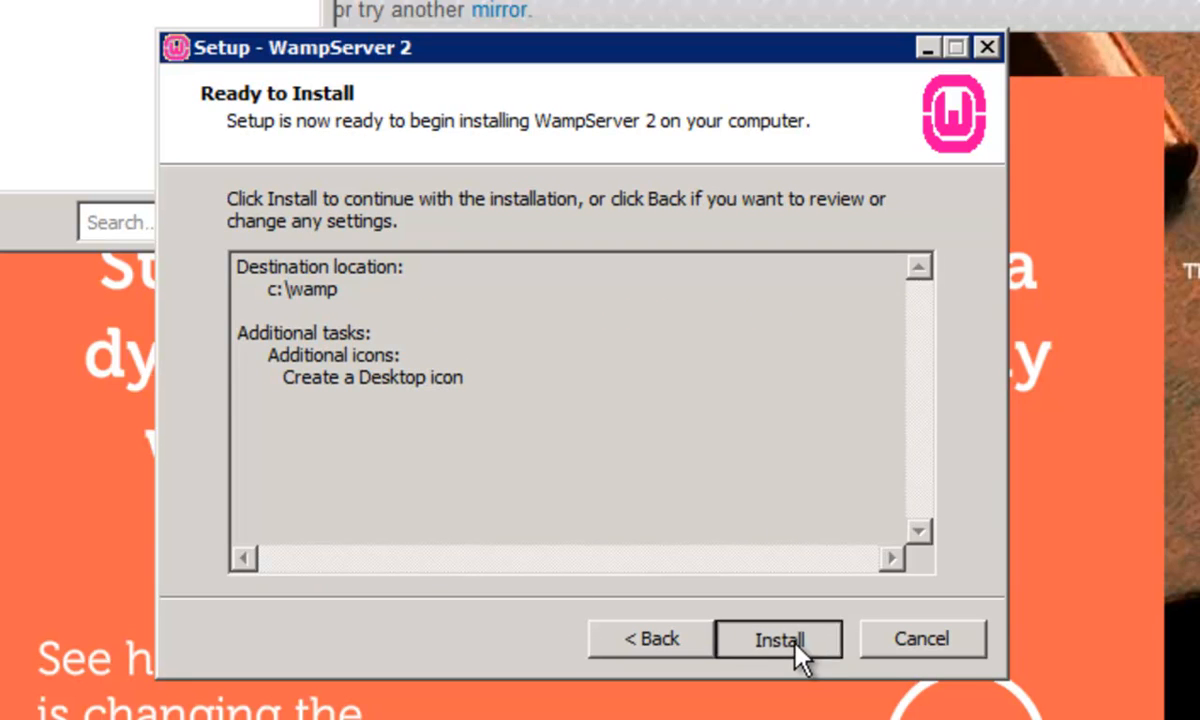
{"action": "left_click", "coordinate": [796, 645]}
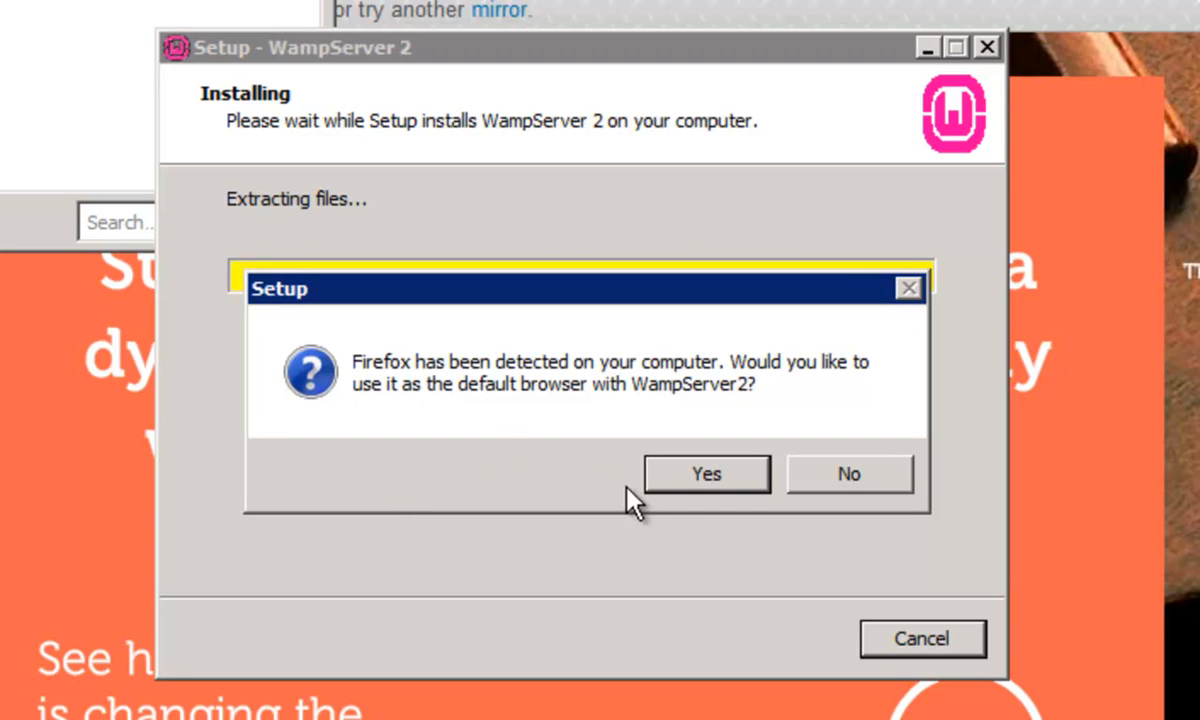
Accept Firefox as WampServer's default browser, keep the default PHP mail parameters and finish the setup.
{"action": "left_click", "coordinate": [738, 476]}
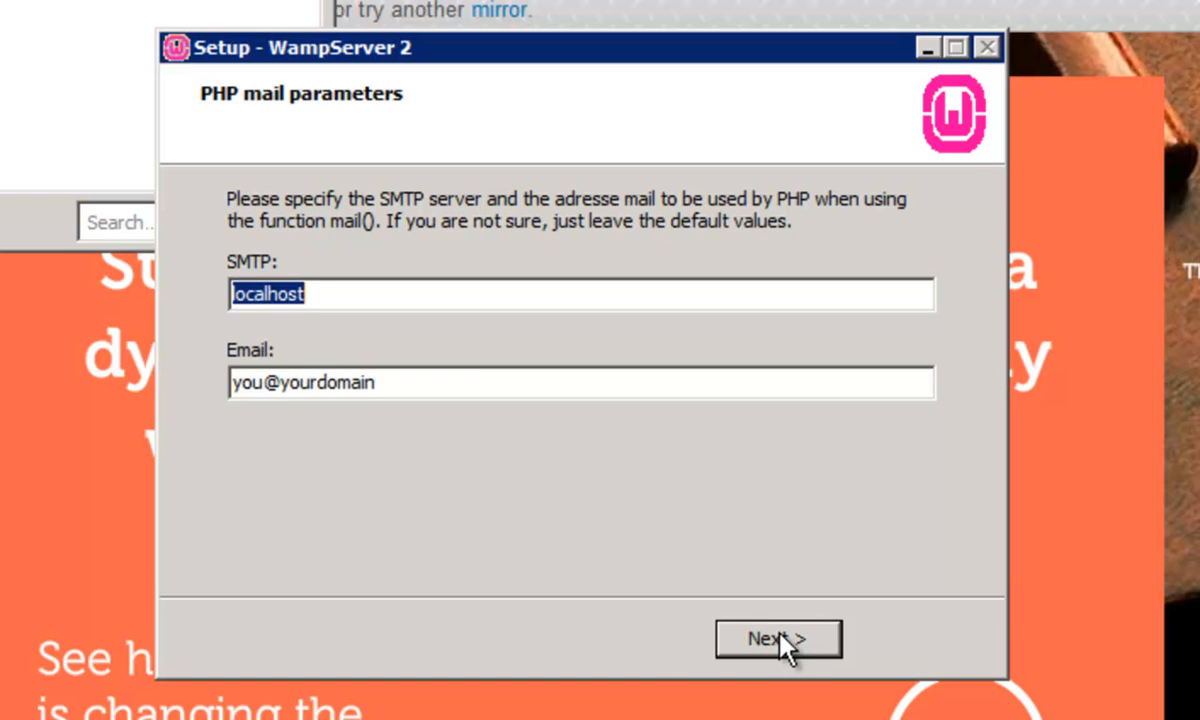
{"action": "left_click", "coordinate": [778, 634]}
{"action": "left_click", "coordinate": [780, 640]}
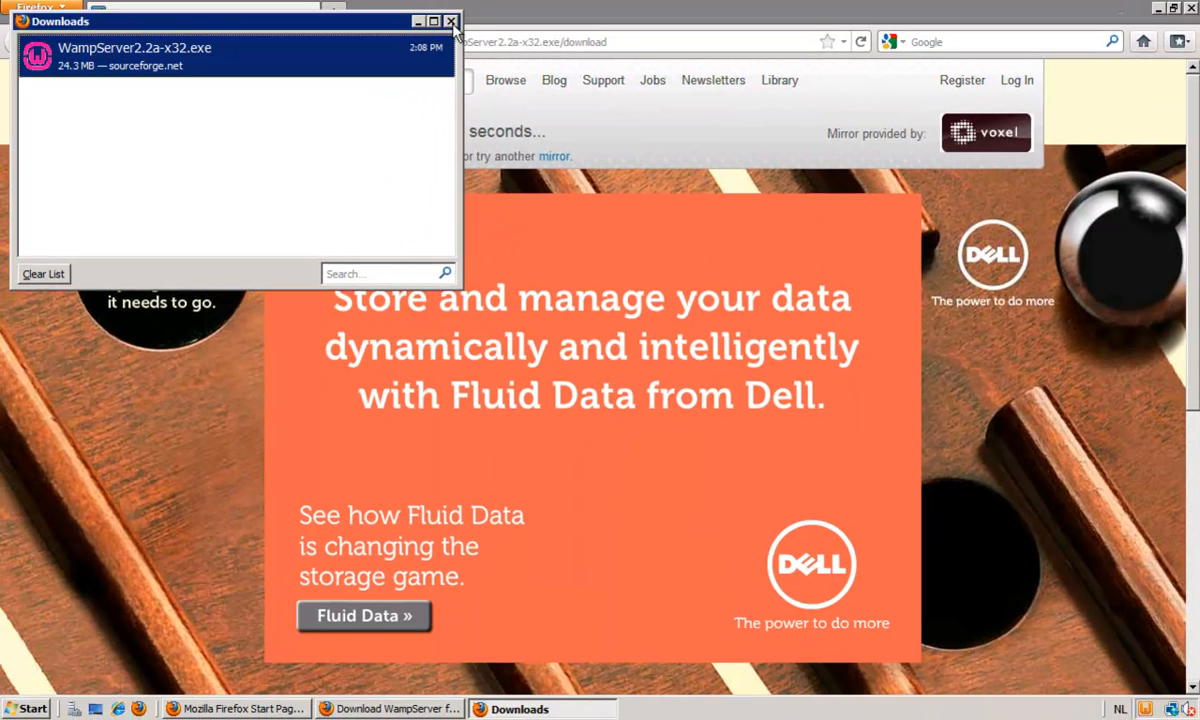
Close the Downloads window, minimize the browser and put WampServer online.
{"action": "left_click", "coordinate": [451, 20]}
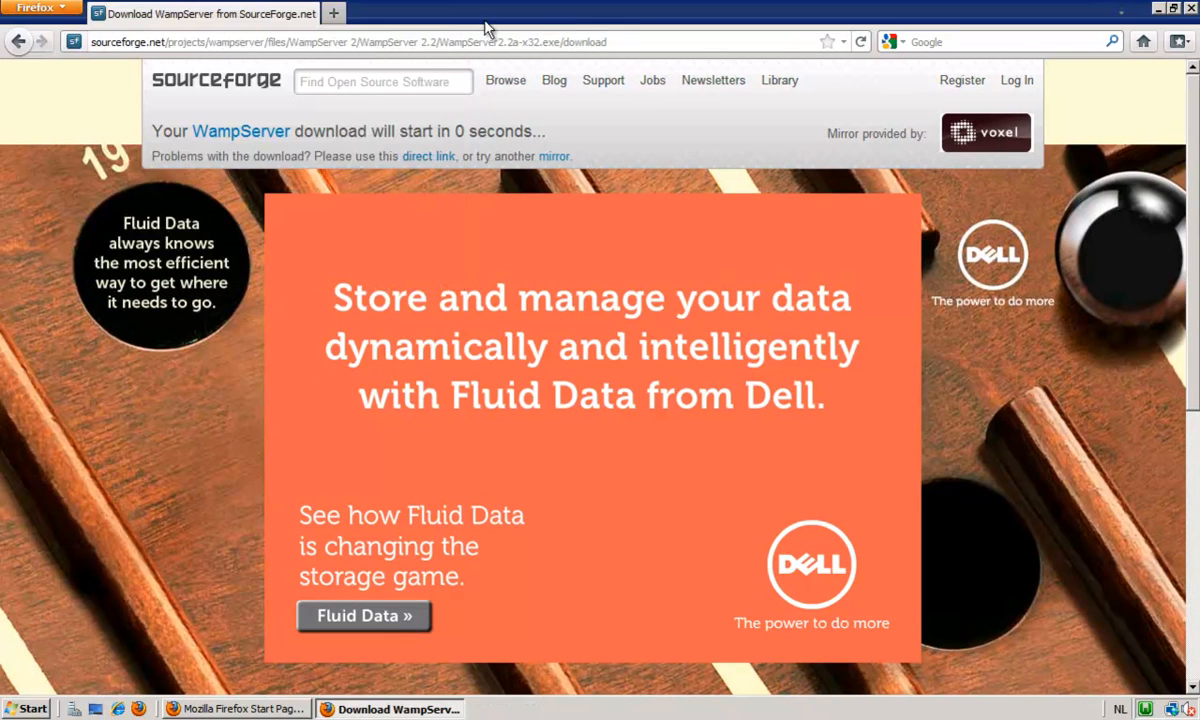
{"action": "left_click", "coordinate": [1158, 9]}
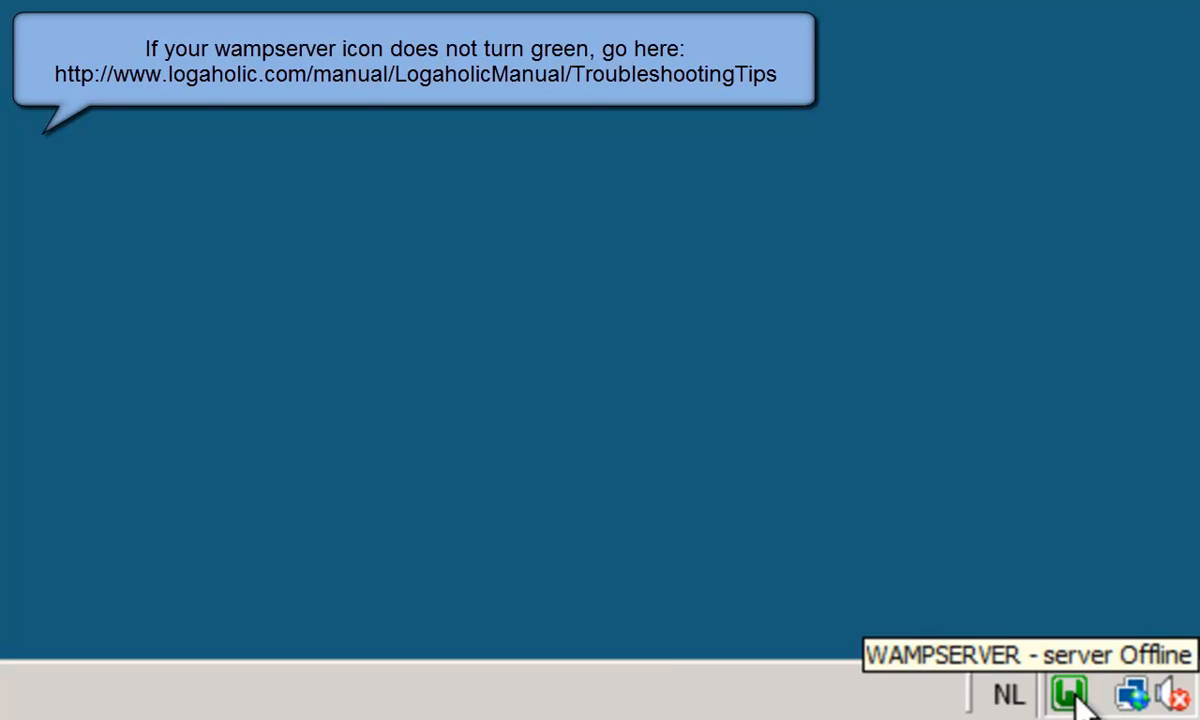
{"action": "left_click", "coordinate": [1068, 692]}
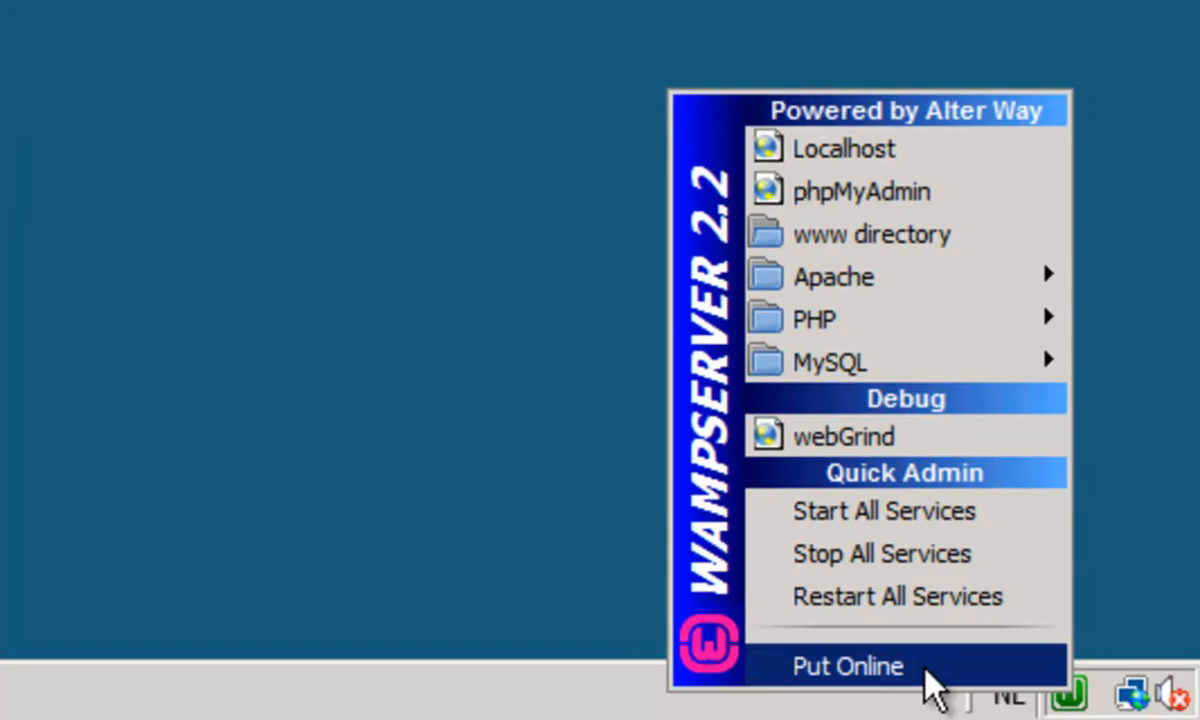
{"action": "left_click", "coordinate": [885, 688]}
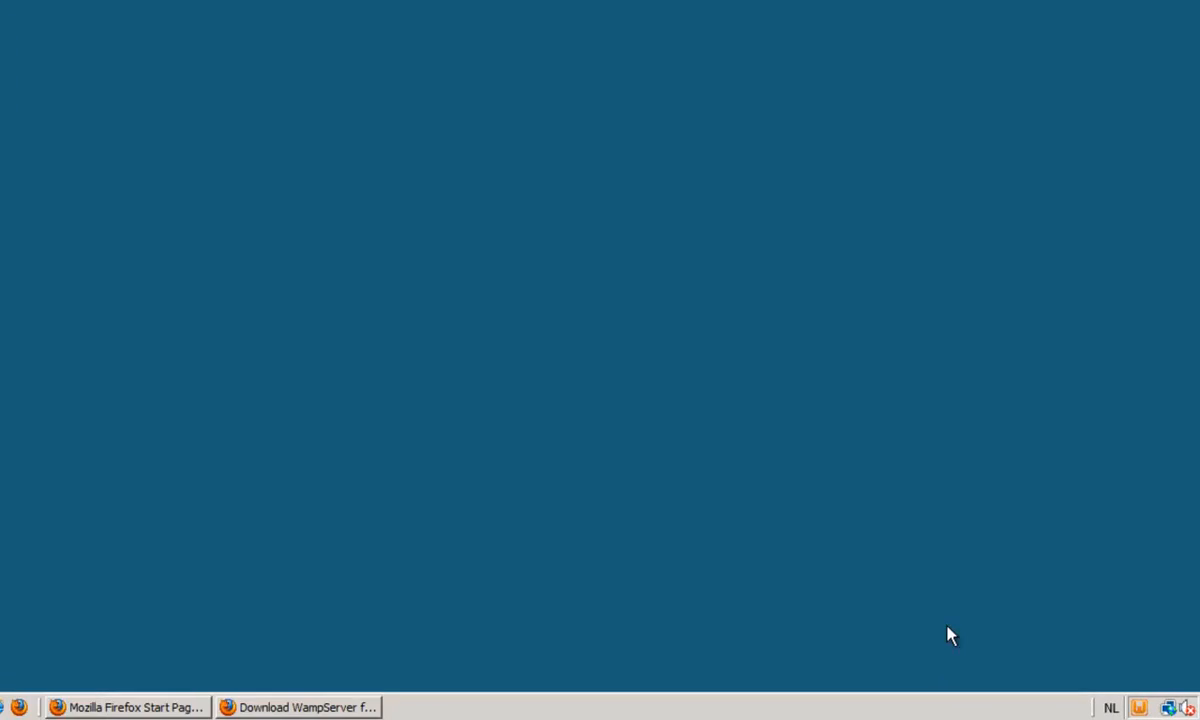
Return to the Firefox window and load localhost to check that the WampServer homepage is served.
{"action": "left_click", "coordinate": [278, 709]}
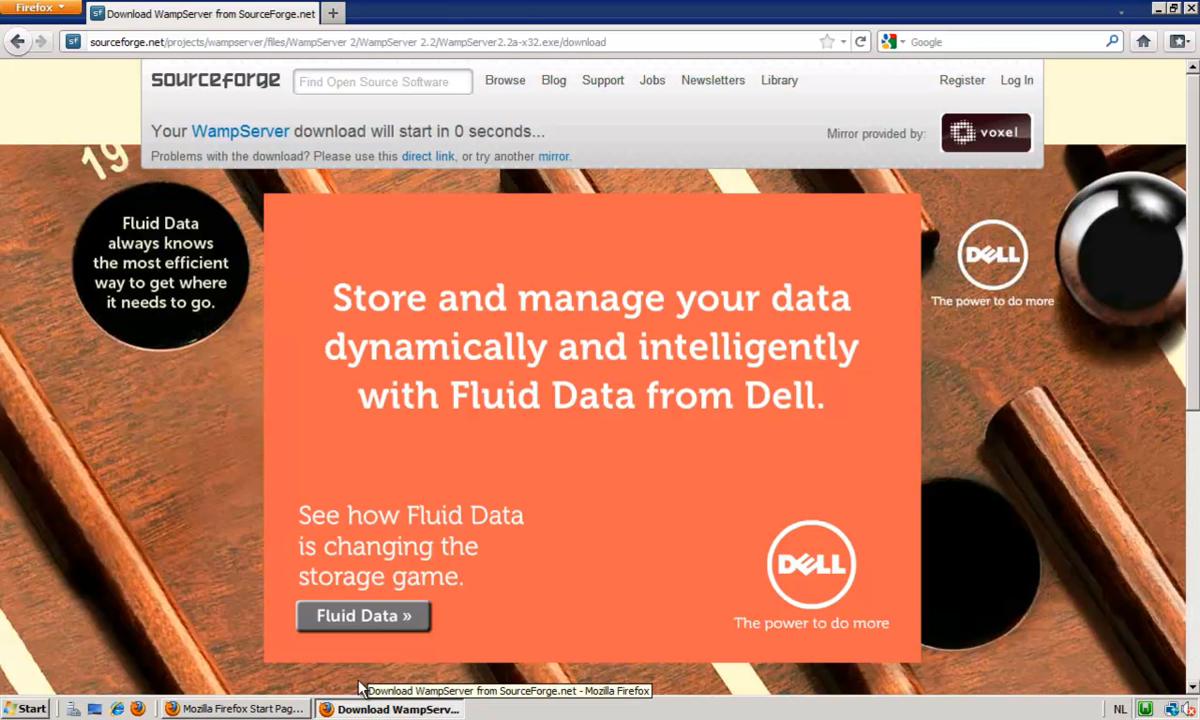
{"action": "left_click", "coordinate": [630, 42]}
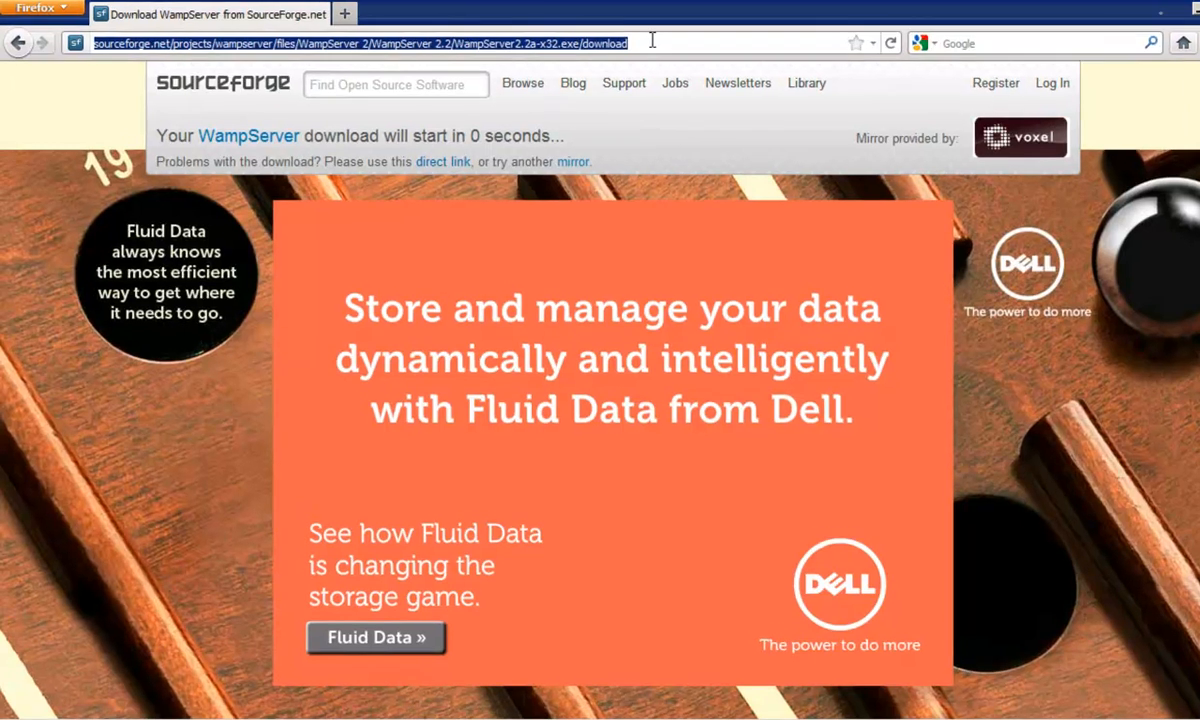
{"action": "type", "text": "localh"}
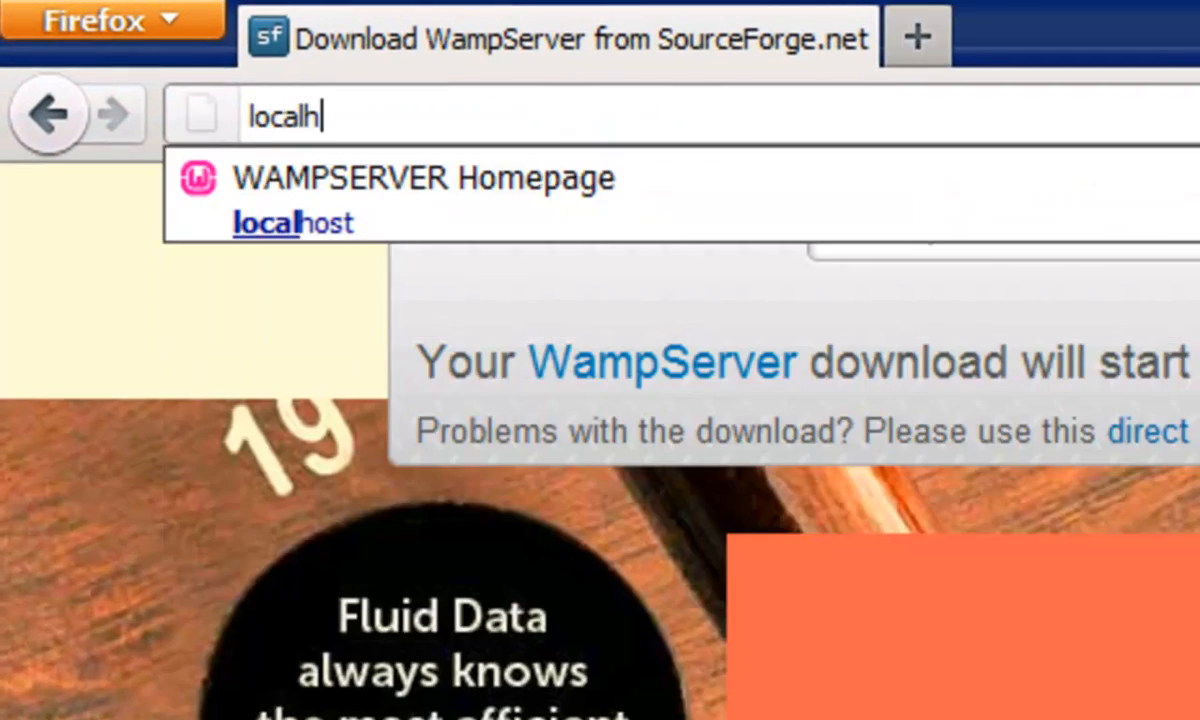
{"action": "type", "text": "ost"}
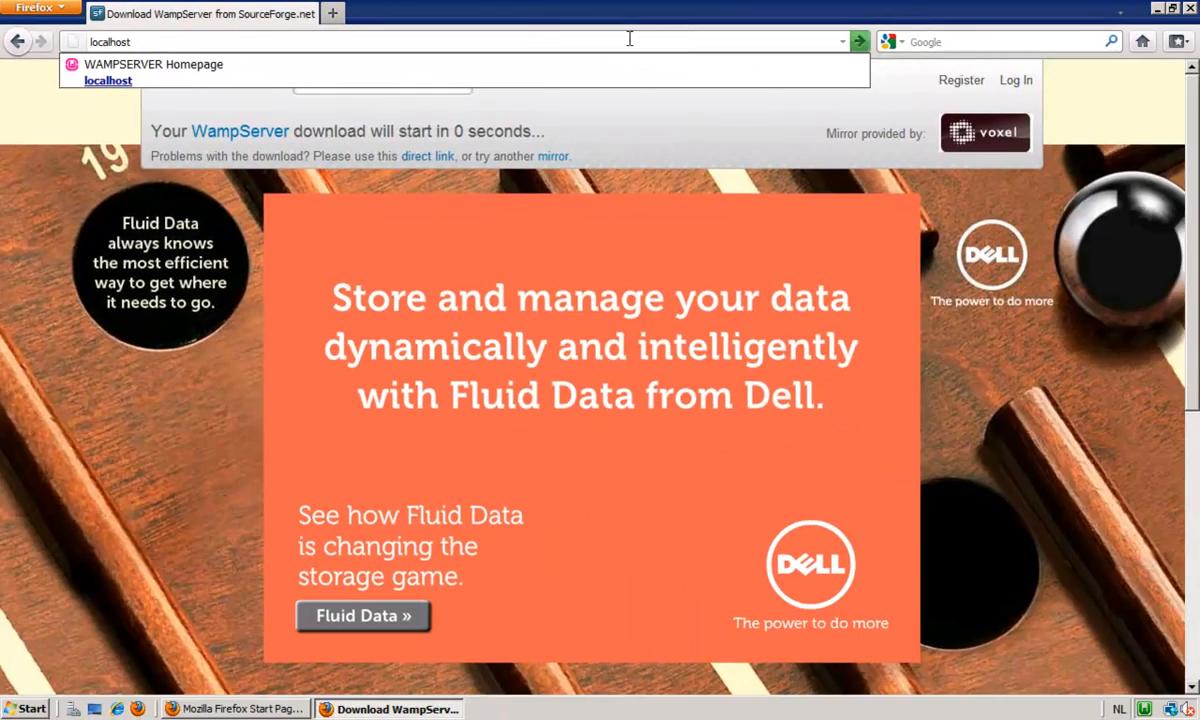
{"action": "key", "text": "Return"}
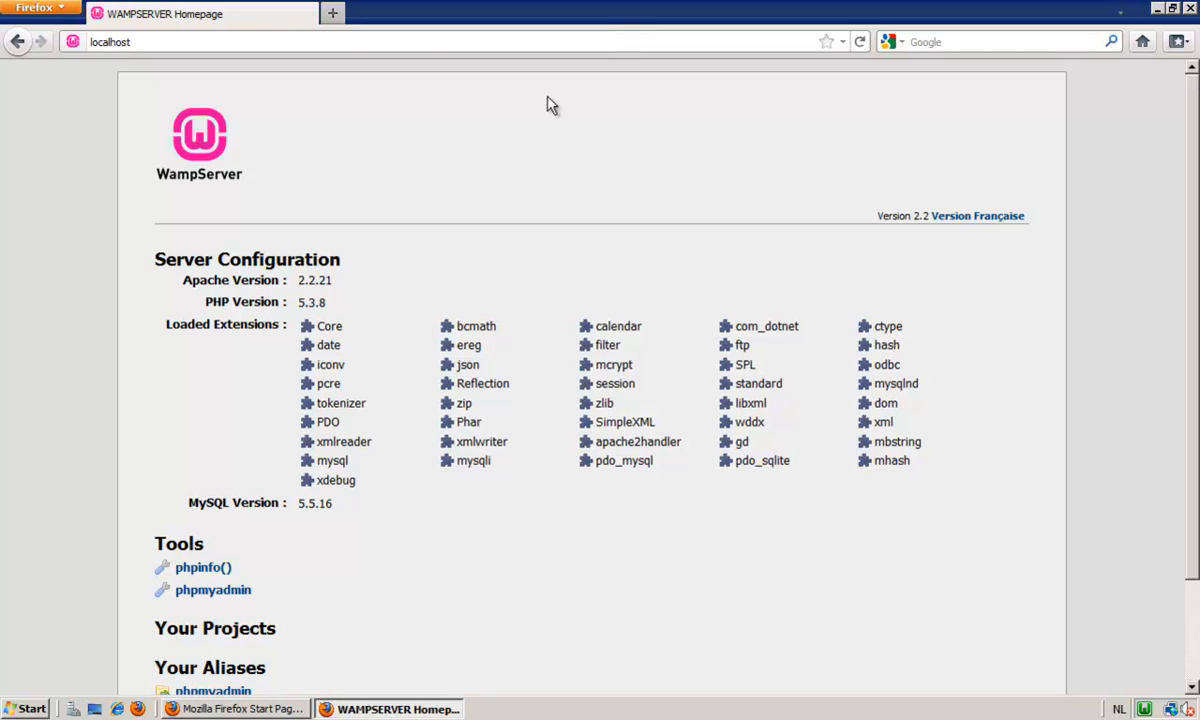
{"action": "left_click", "coordinate": [333, 13]}
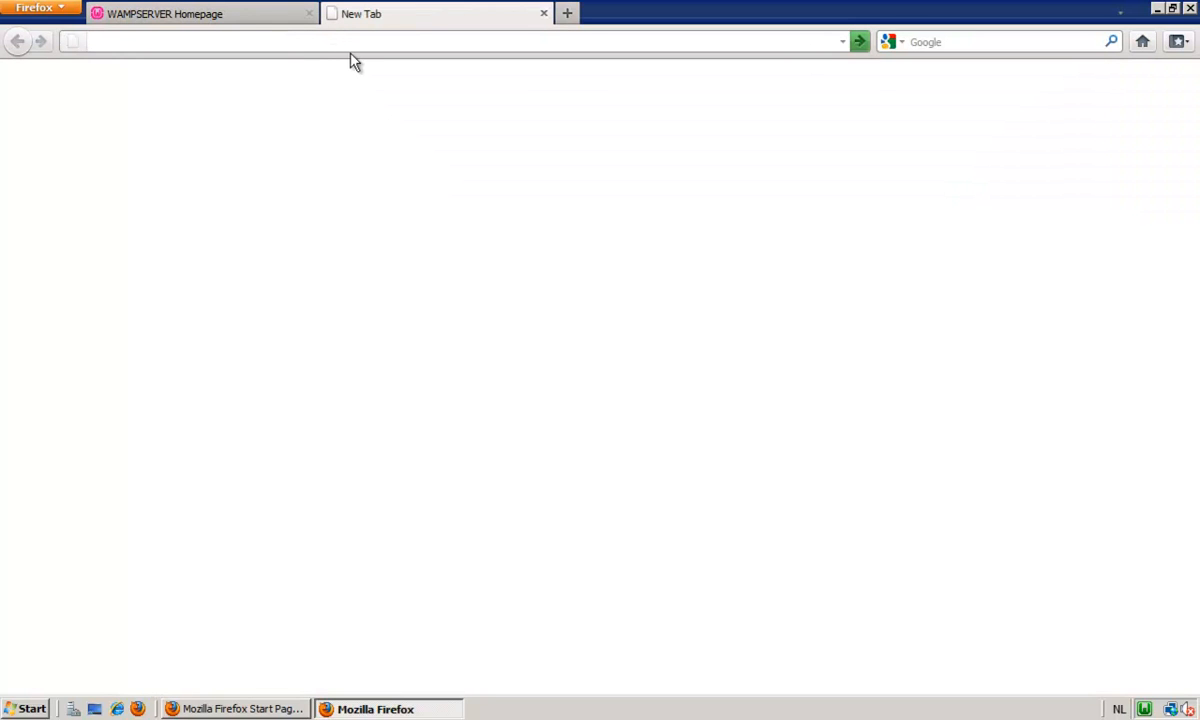
{"action": "type", "text": "www.logaholic.com"}
{"action": "key", "text": "Return"}
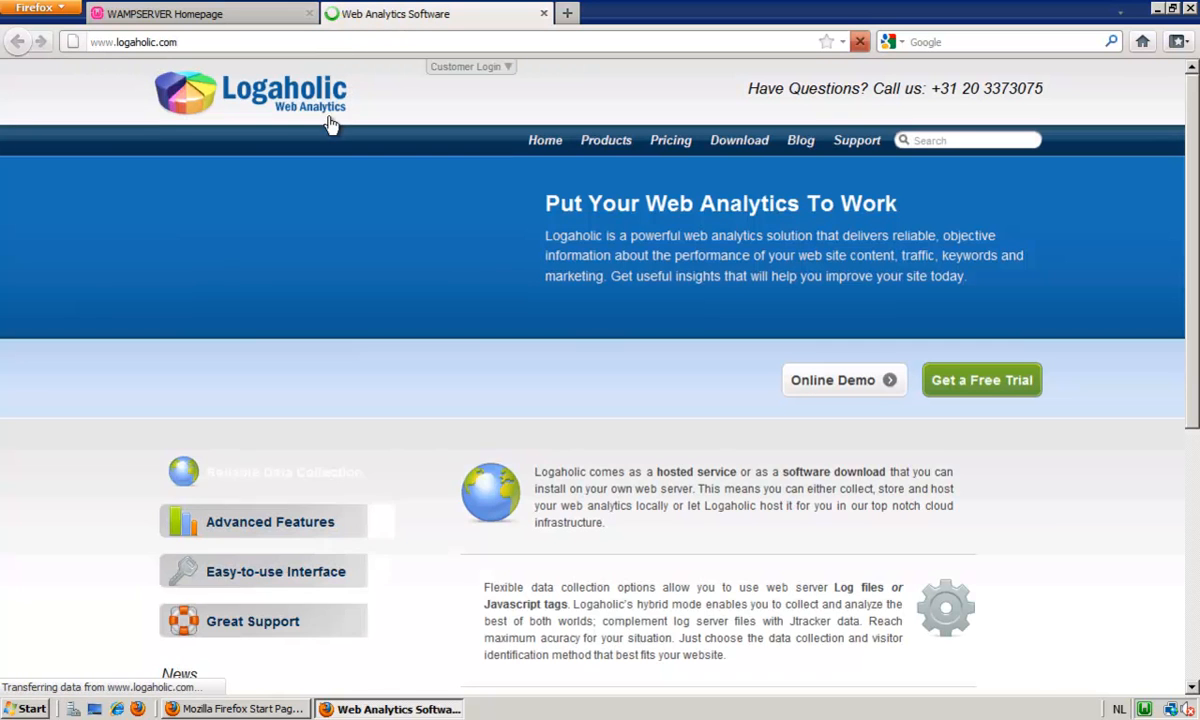
Download Logaholic Self Hosted Edition v2.7 from the site's download page as a saved file and open the folder containing logaholic-trial.zip.
{"action": "left_click", "coordinate": [736, 143]}
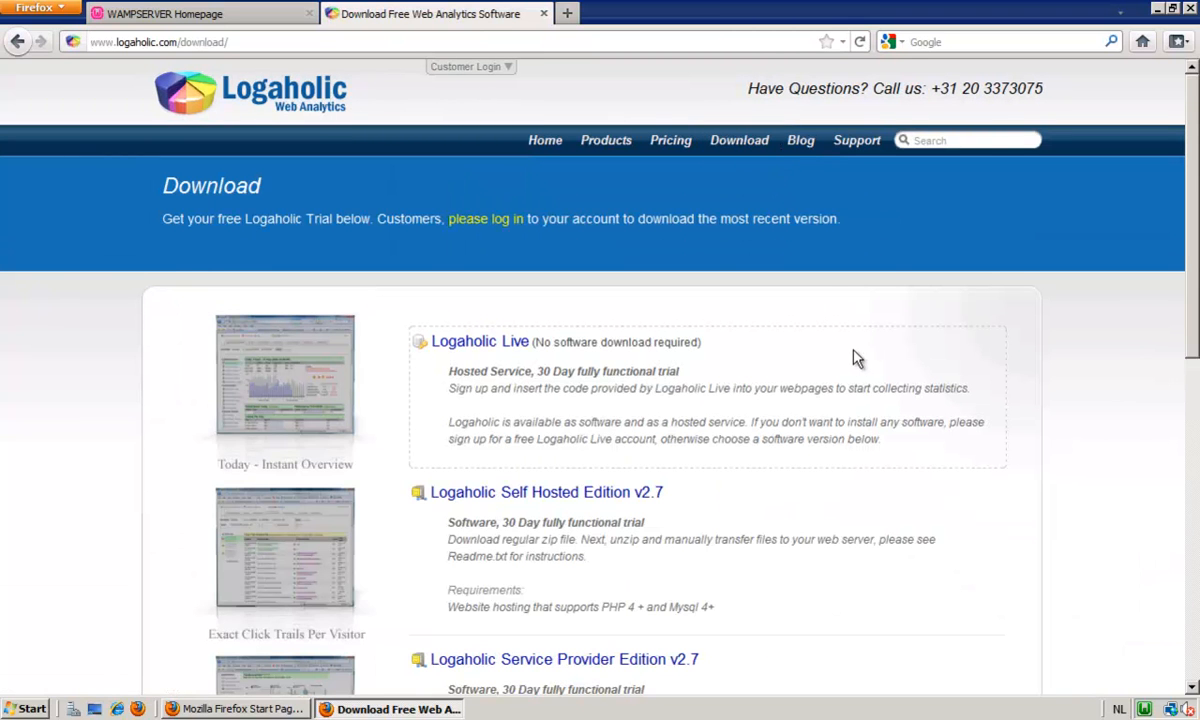
{"action": "scroll", "coordinate": [772, 415], "scroll_direction": "down", "scroll_amount": 2}
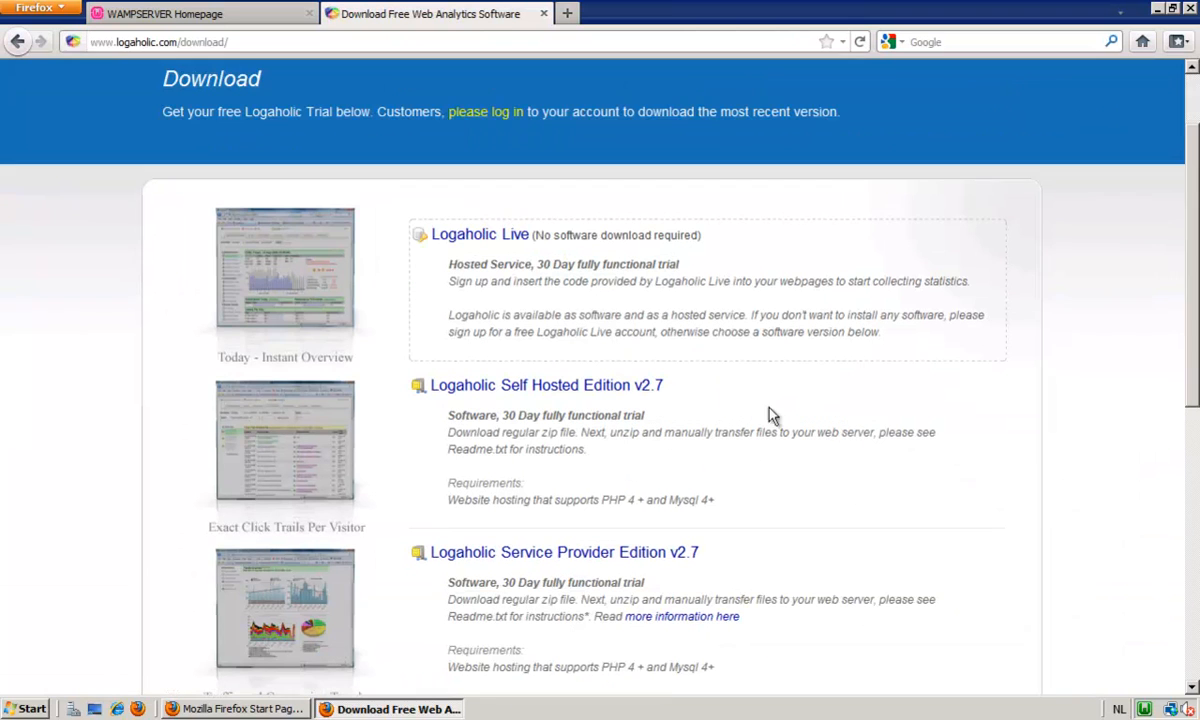
{"action": "left_click", "coordinate": [578, 389]}
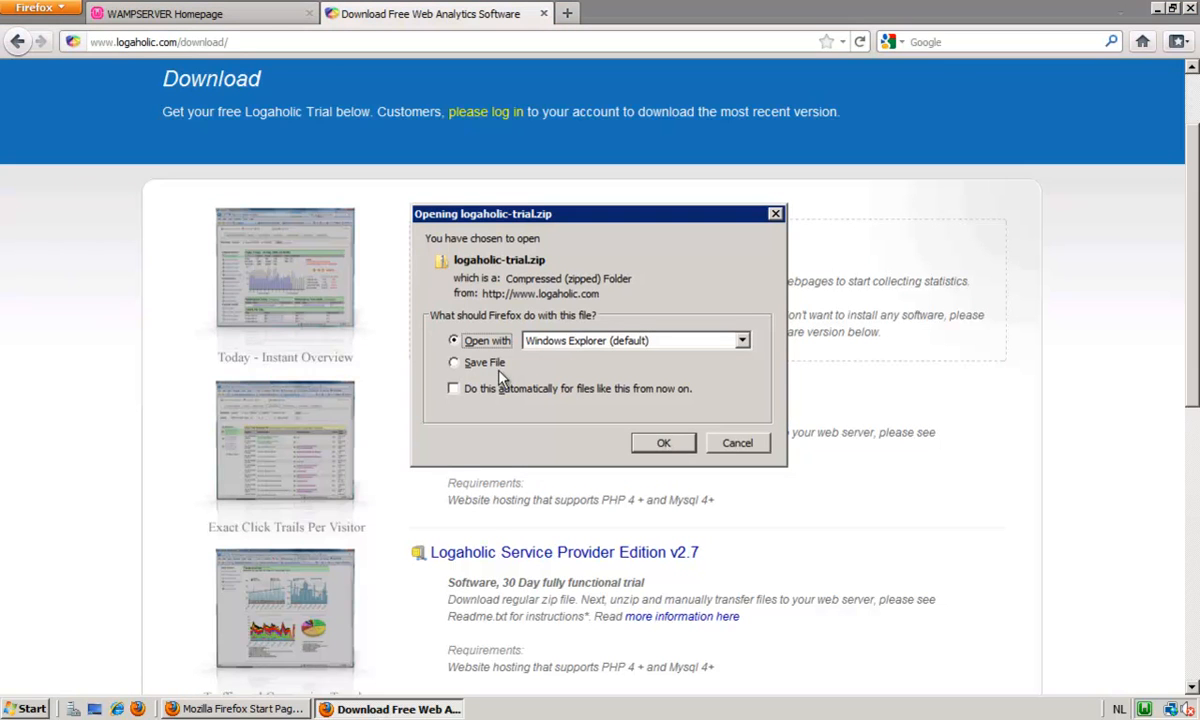
{"action": "left_click", "coordinate": [470, 363]}
{"action": "left_click", "coordinate": [668, 443]}
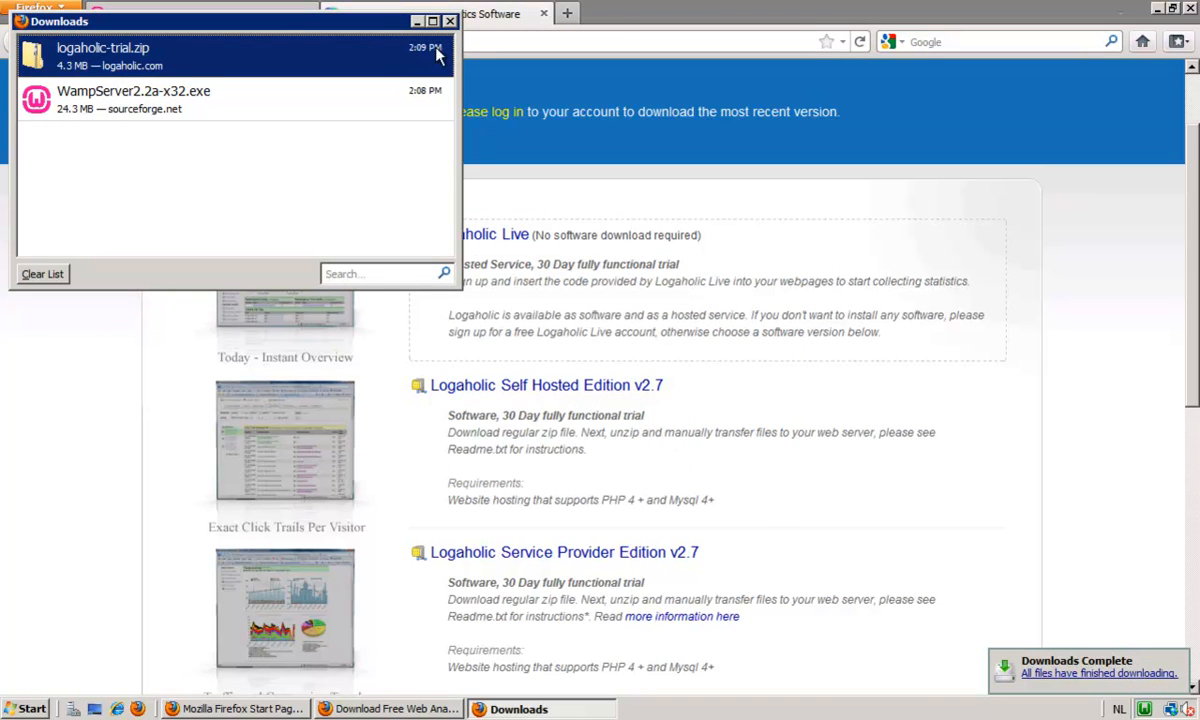
{"action": "right_click", "coordinate": [190, 57]}
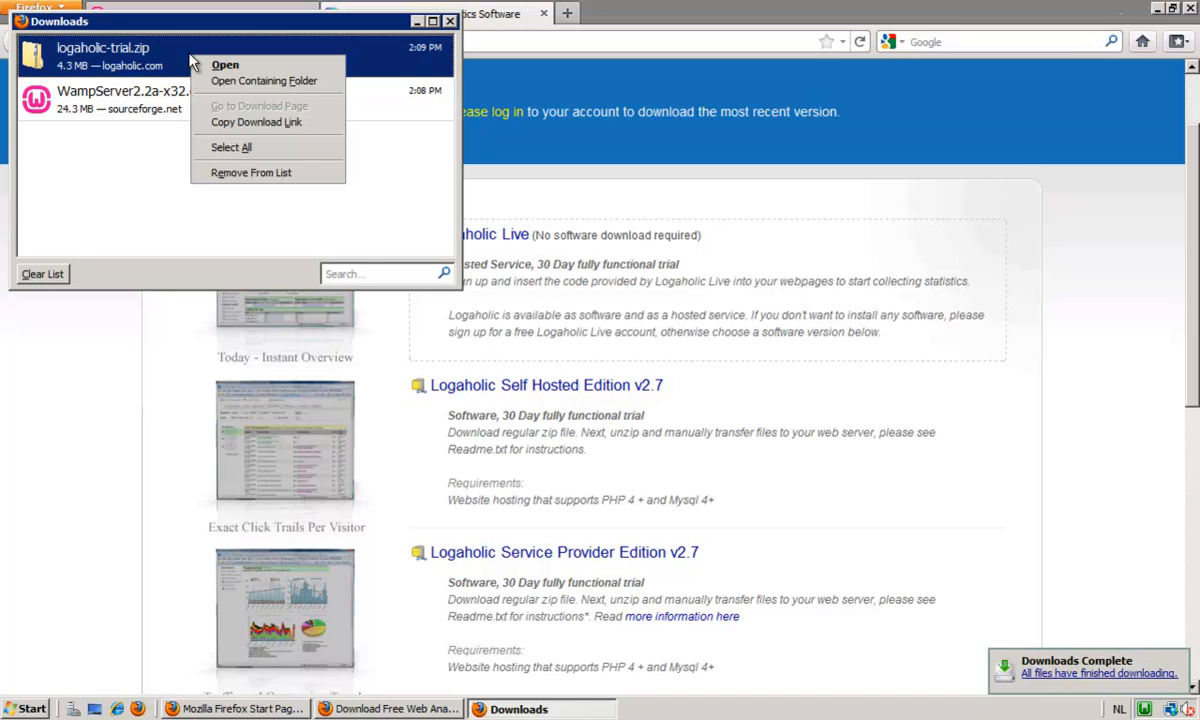
{"action": "left_click", "coordinate": [266, 82]}
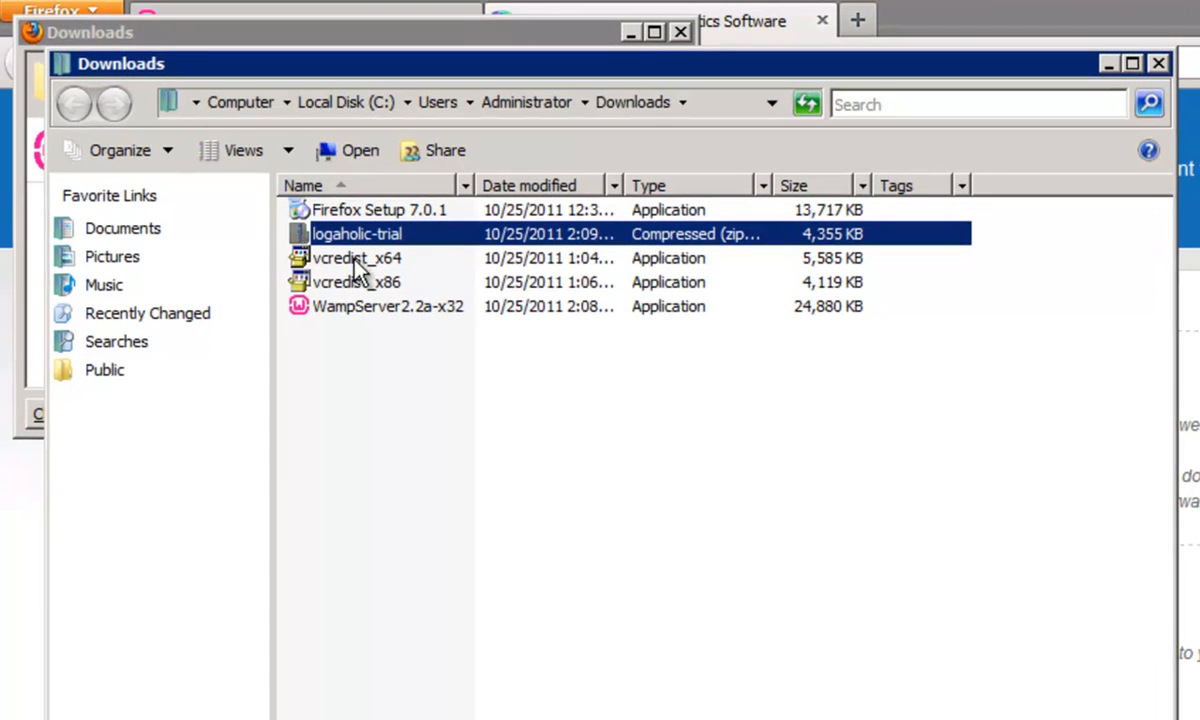
Copy the logaholic folder from logaholic_she_278 inside the logaholic-trial archive.
{"action": "double_click", "coordinate": [366, 234]}
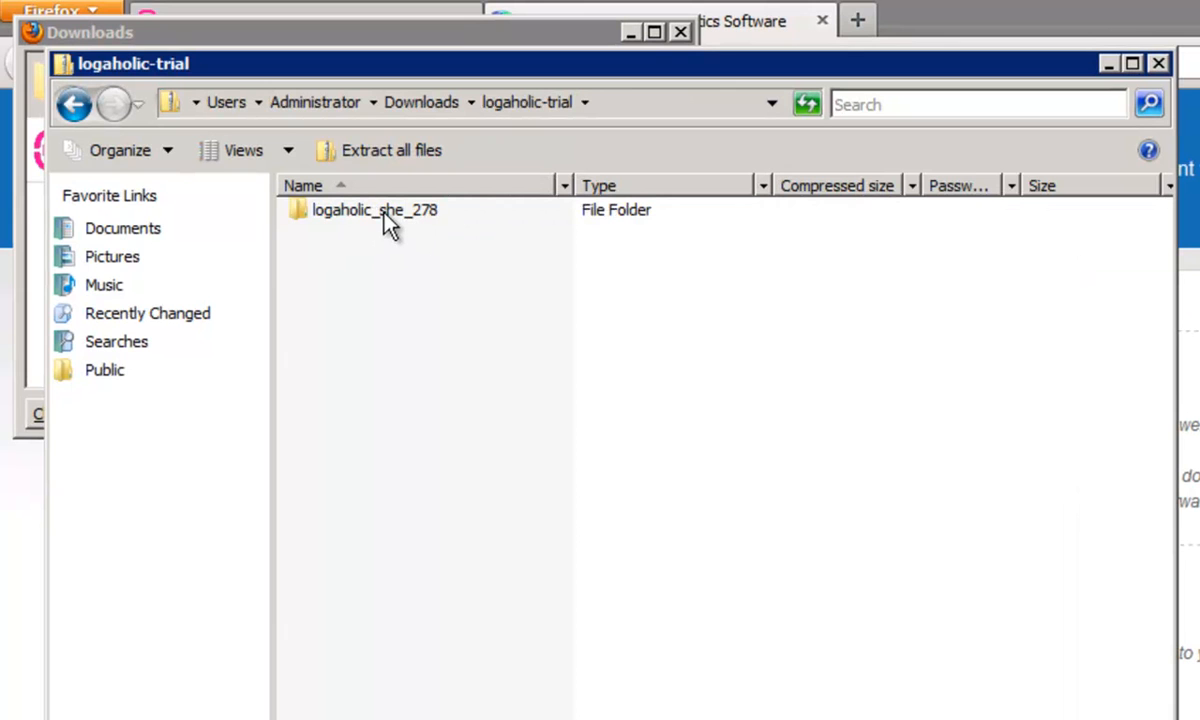
{"action": "double_click", "coordinate": [384, 212]}
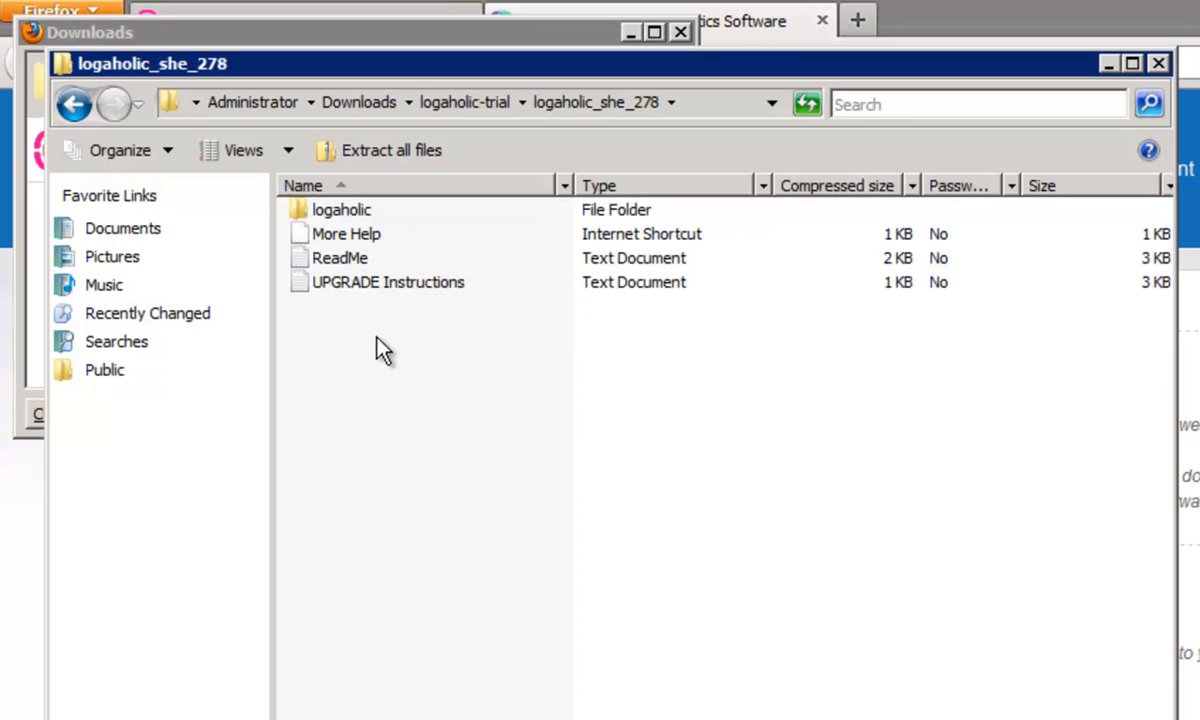
{"action": "left_click", "coordinate": [356, 213]}
{"action": "right_click", "coordinate": [359, 211]}
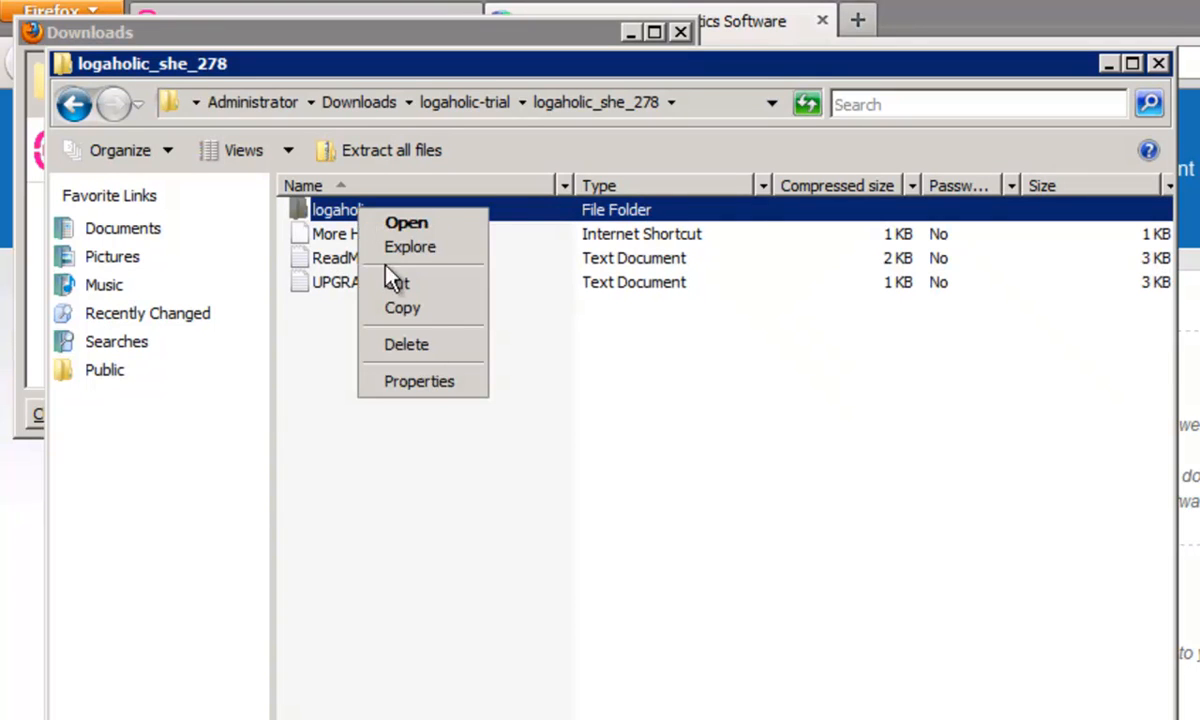
{"action": "left_click", "coordinate": [430, 310]}
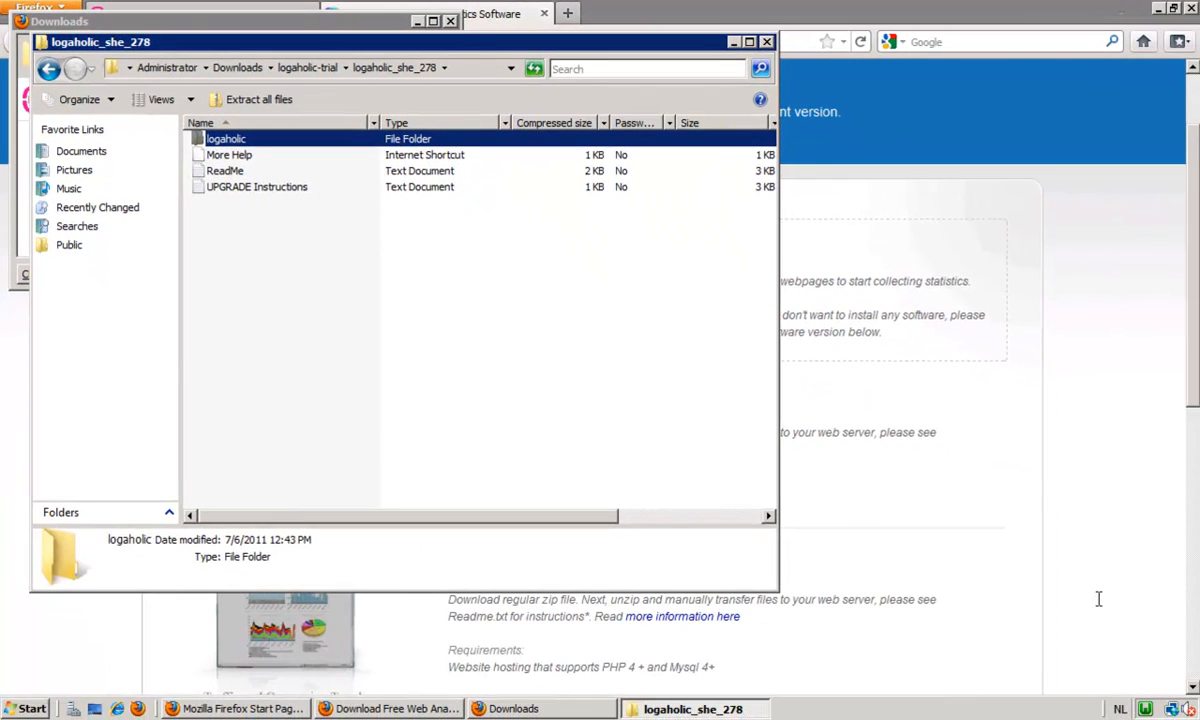
Open WampServer's www directory and paste the copied logaholic folder into it.
{"action": "left_click", "coordinate": [1146, 709]}
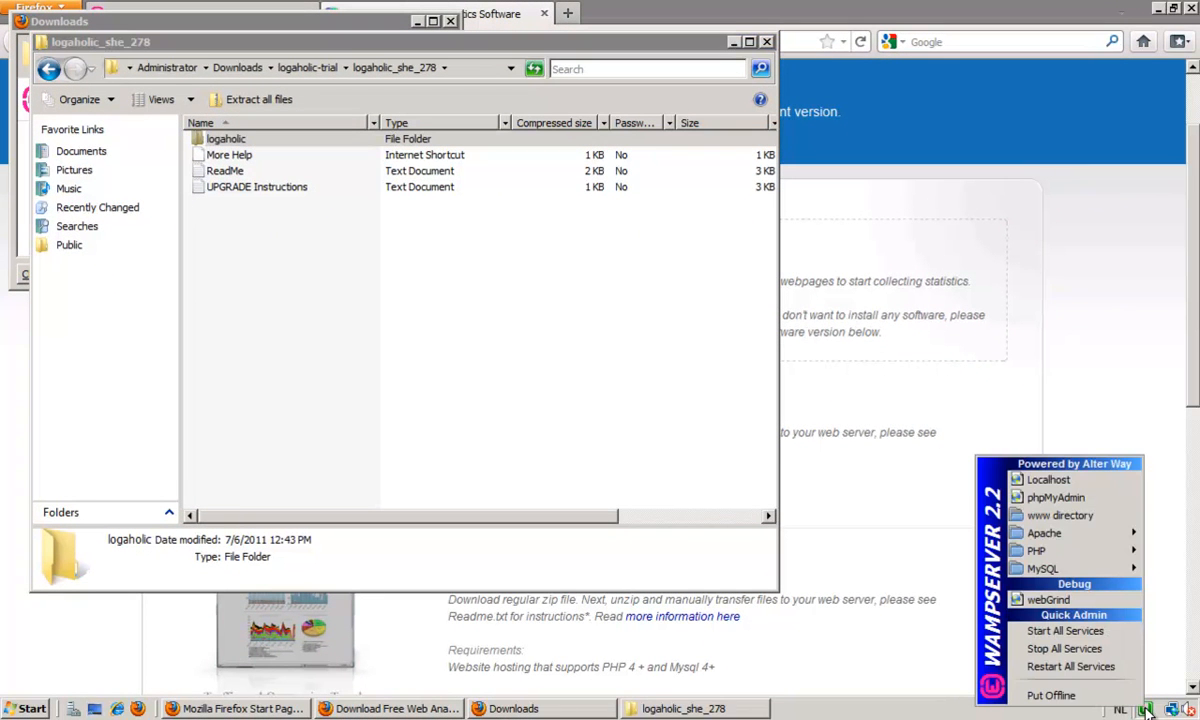
{"action": "left_click", "coordinate": [1085, 518]}
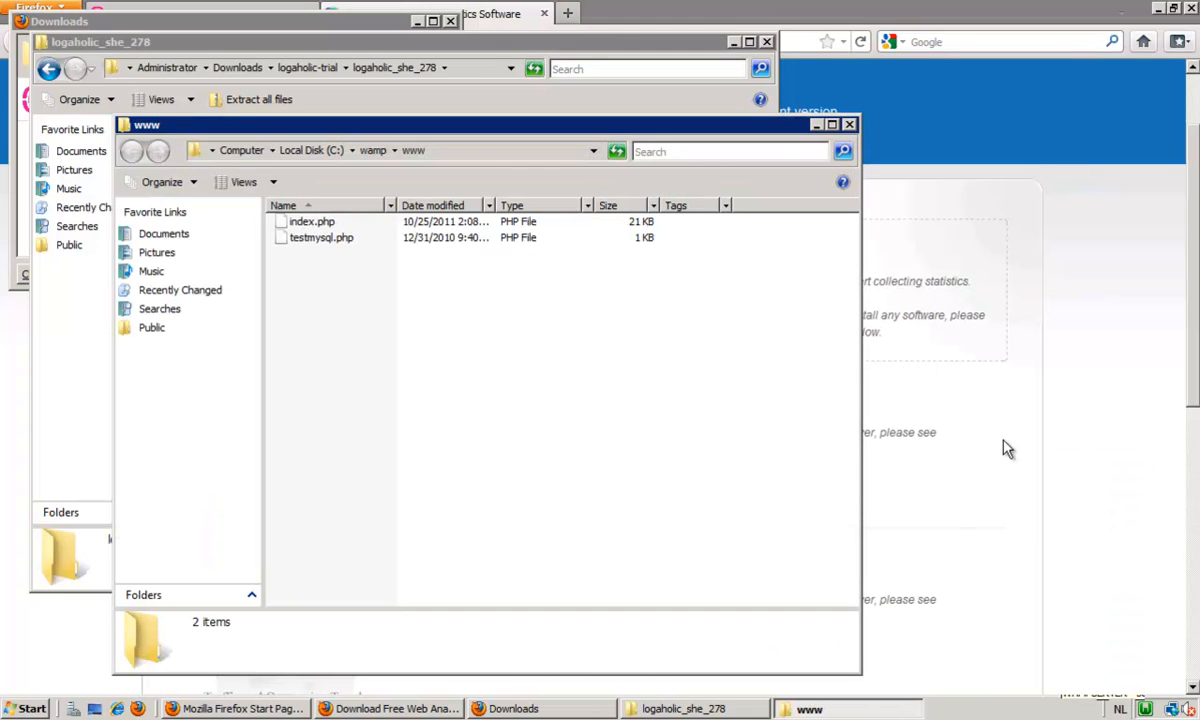
{"action": "right_click", "coordinate": [323, 314]}
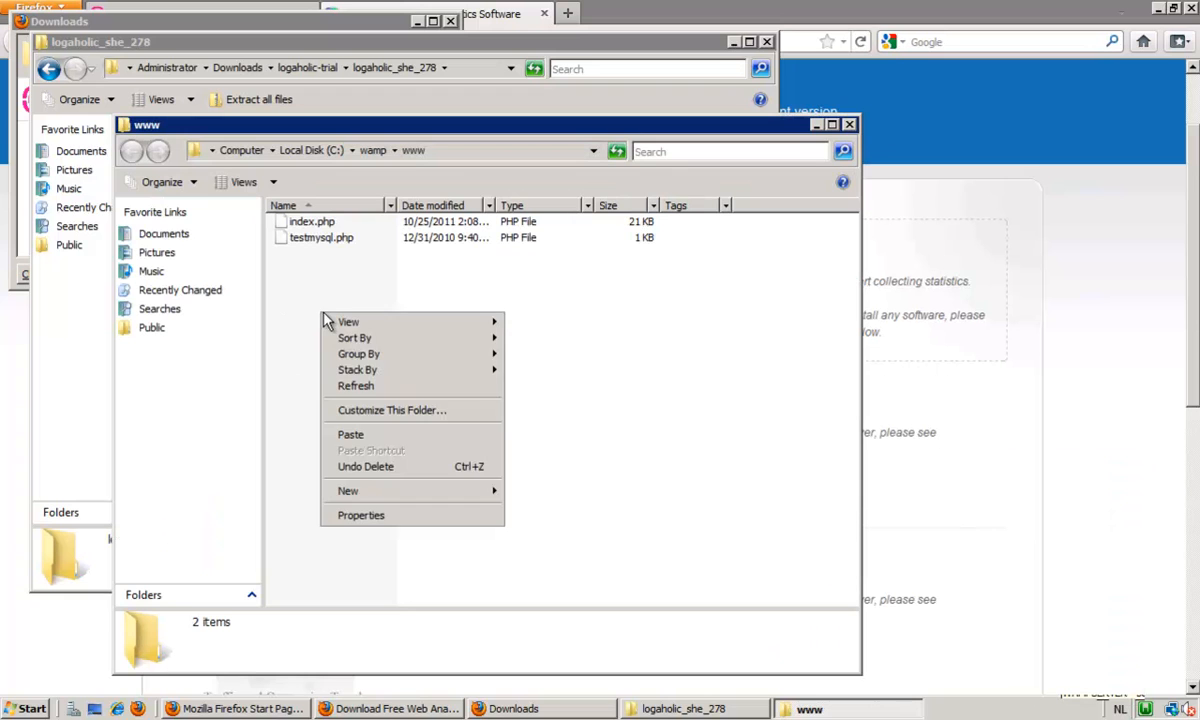
{"action": "left_click", "coordinate": [376, 434]}
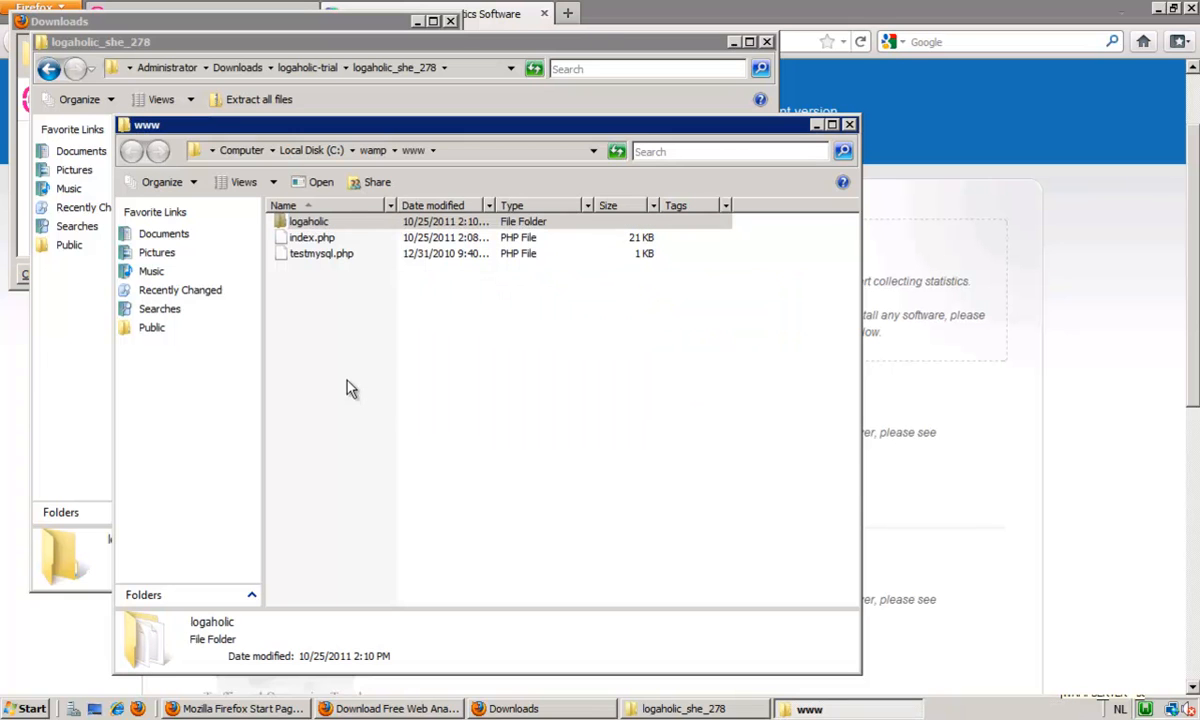
Close the www and logaholic_she_278 folder windows and the Firefox Downloads window.
{"action": "left_click", "coordinate": [849, 124]}
{"action": "left_click", "coordinate": [767, 42]}
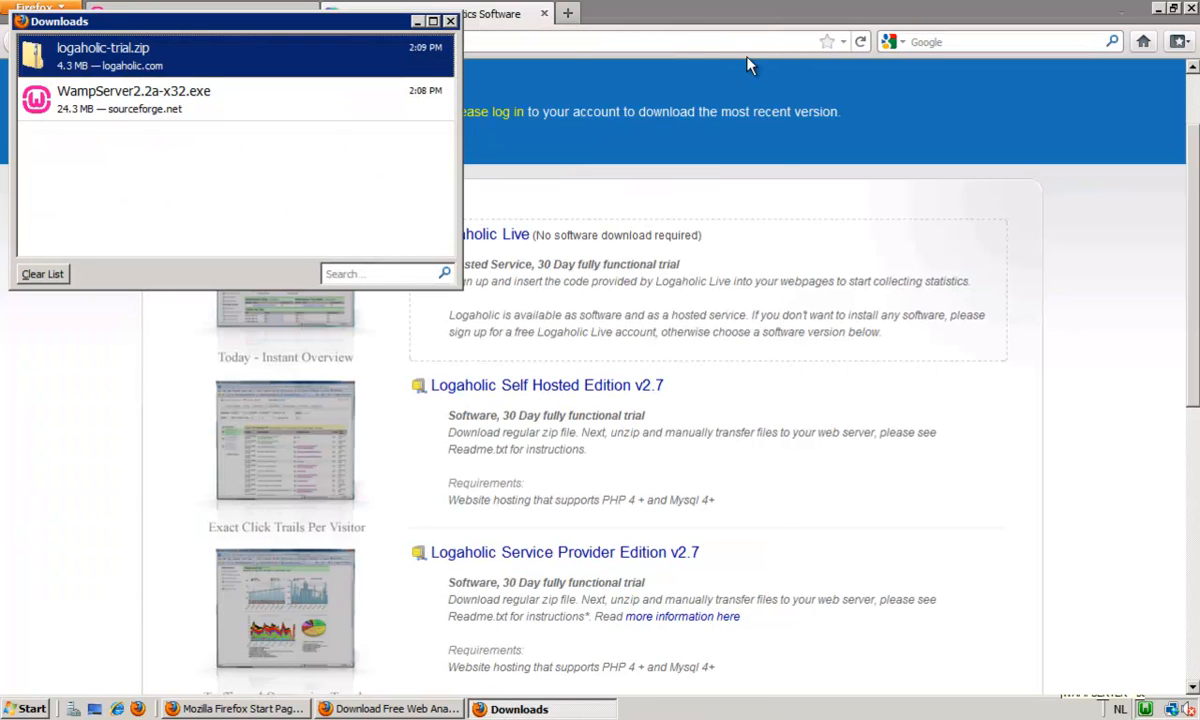
{"action": "left_click", "coordinate": [451, 22]}
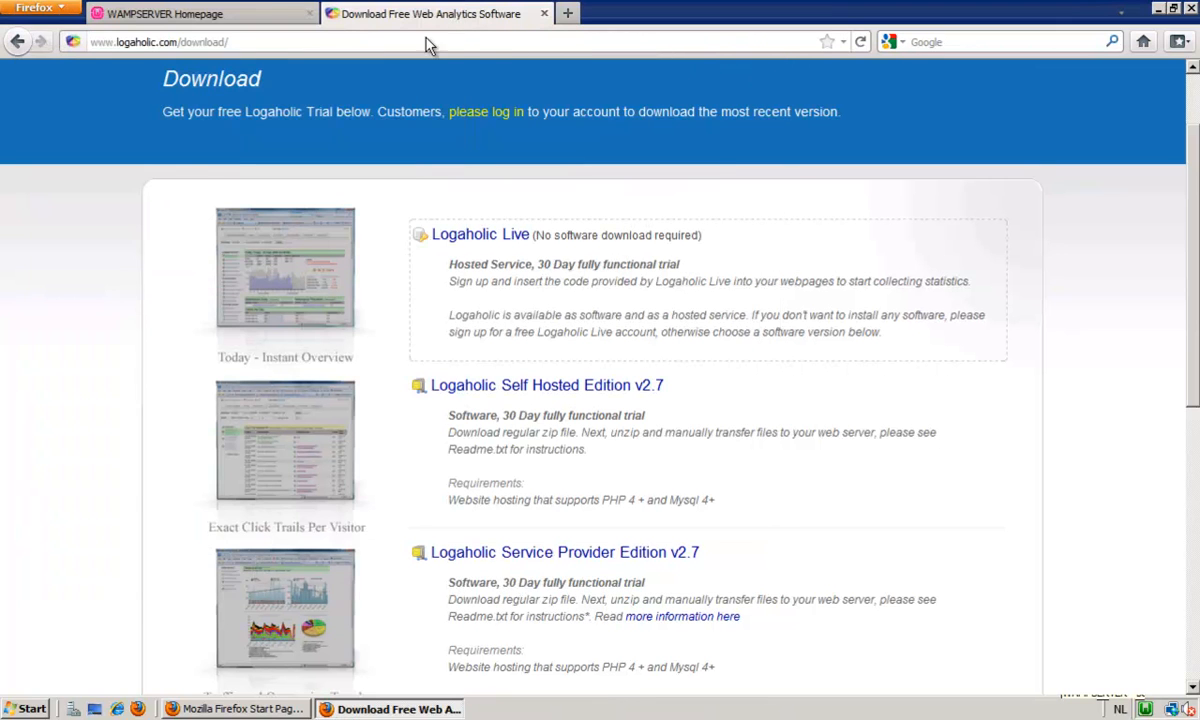
Load localhost/logaholic in the WampServer homepage tab and continue the Logaholic installer past the file permissions check.
{"action": "left_click", "coordinate": [255, 21]}
{"action": "left_click", "coordinate": [220, 42]}
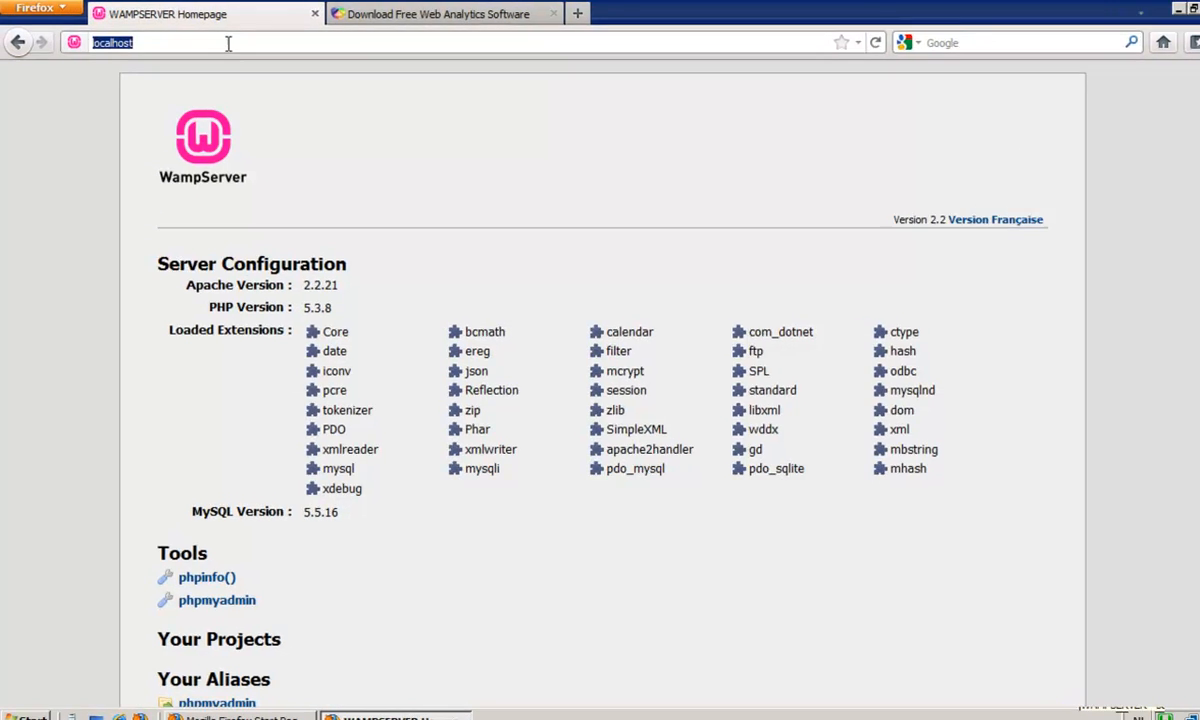
{"action": "left_click", "coordinate": [222, 43]}
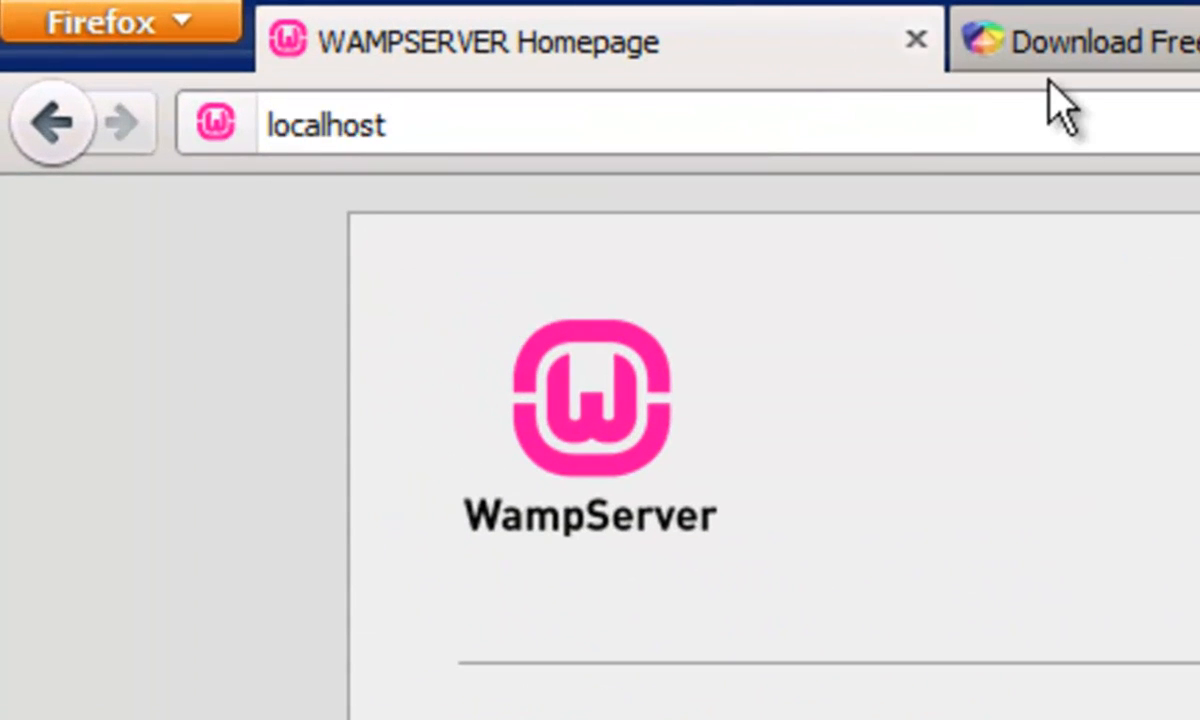
{"action": "type", "text": "/logaholic"}
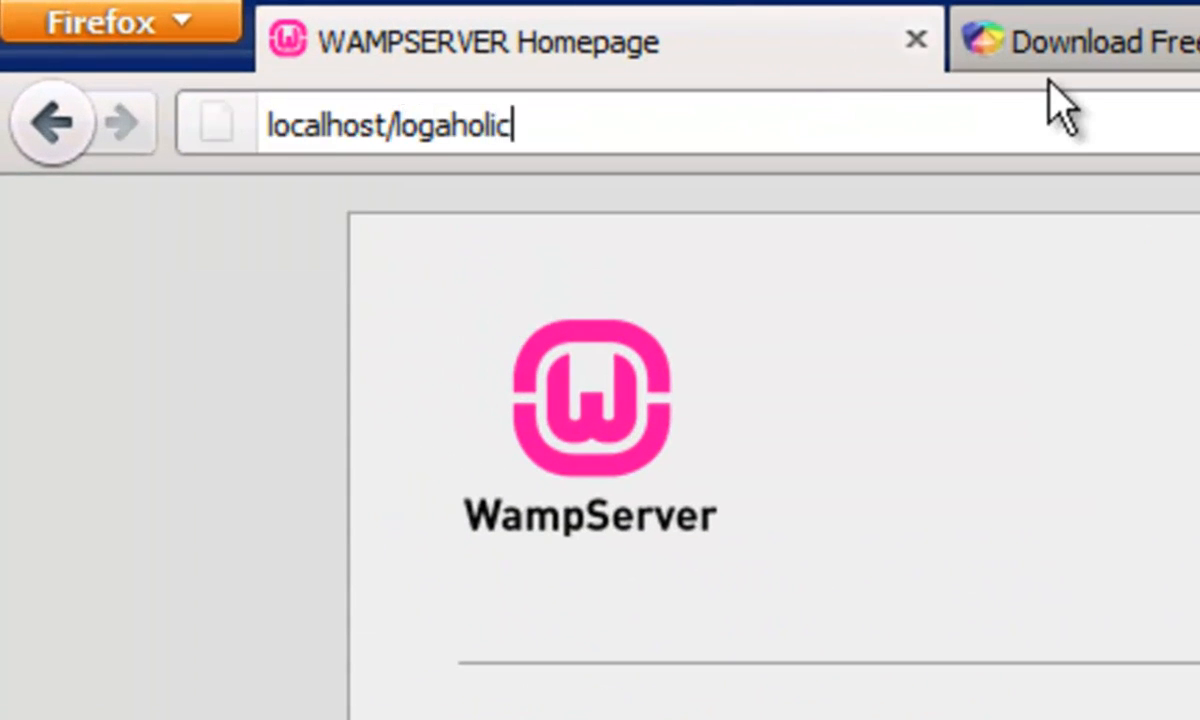
{"action": "key", "text": "Return"}
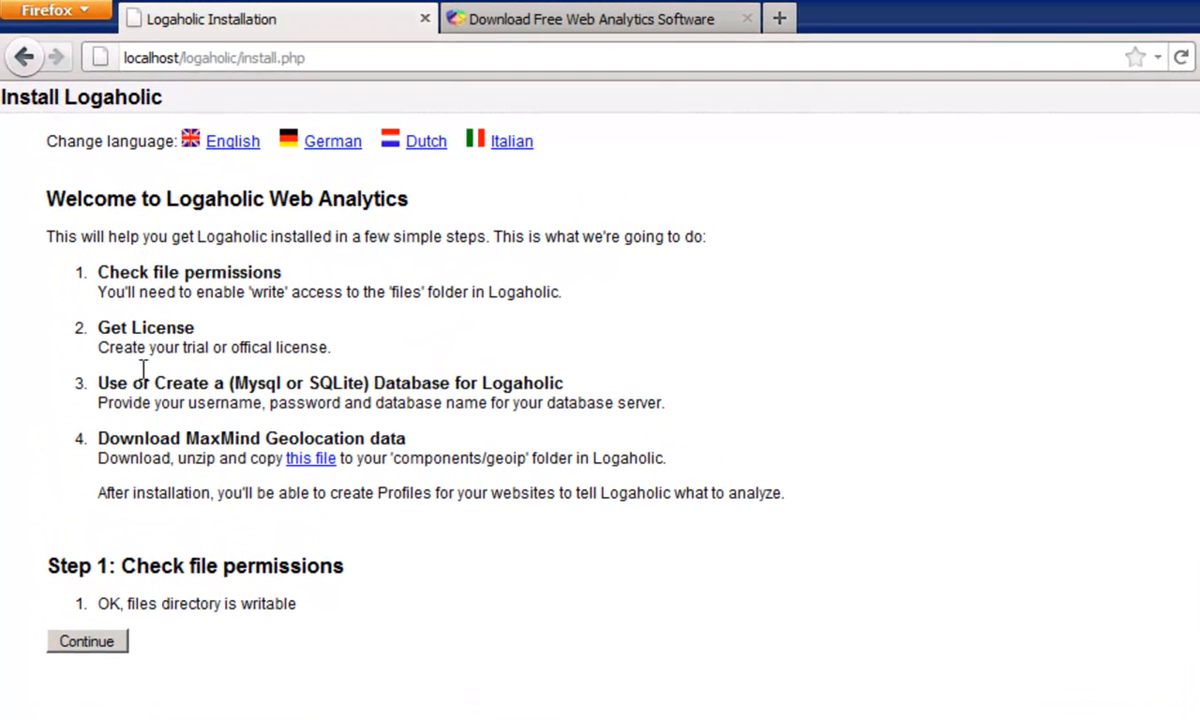
{"action": "left_click", "coordinate": [108, 648]}
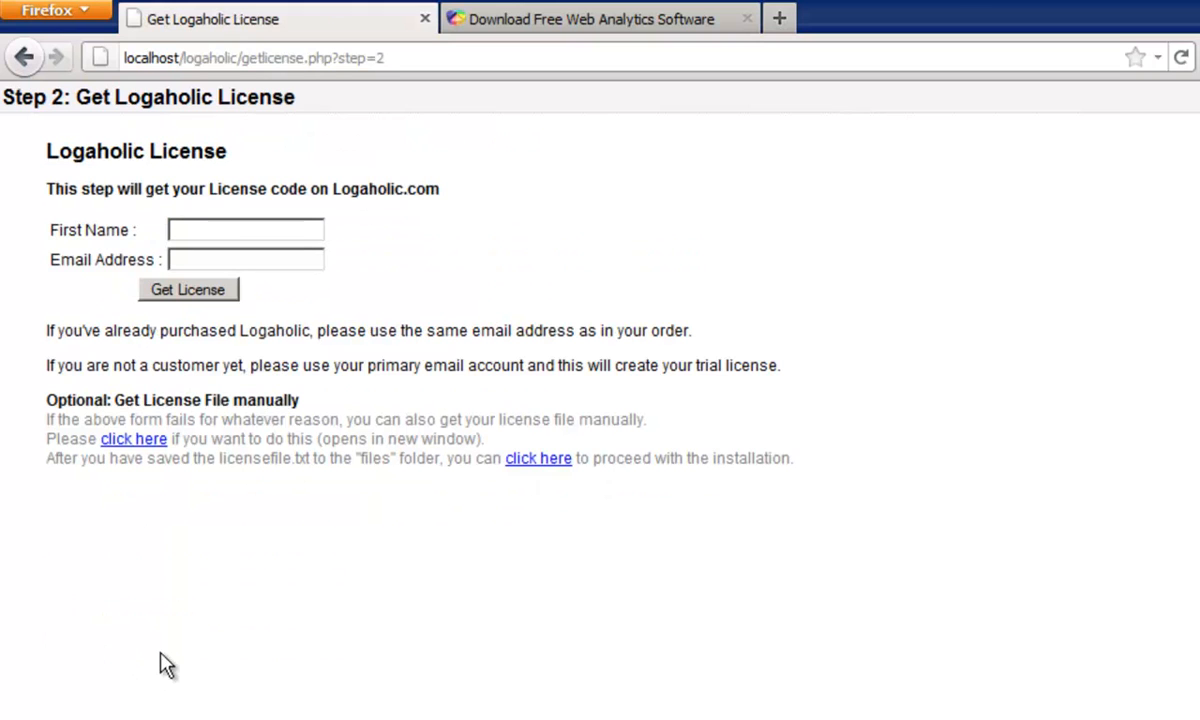
Fill in the first name and e-mail address, request the Logaholic trial license and continue to the database settings.
{"action": "left_click", "coordinate": [232, 228]}
{"action": "type", "text": "John Doe"}
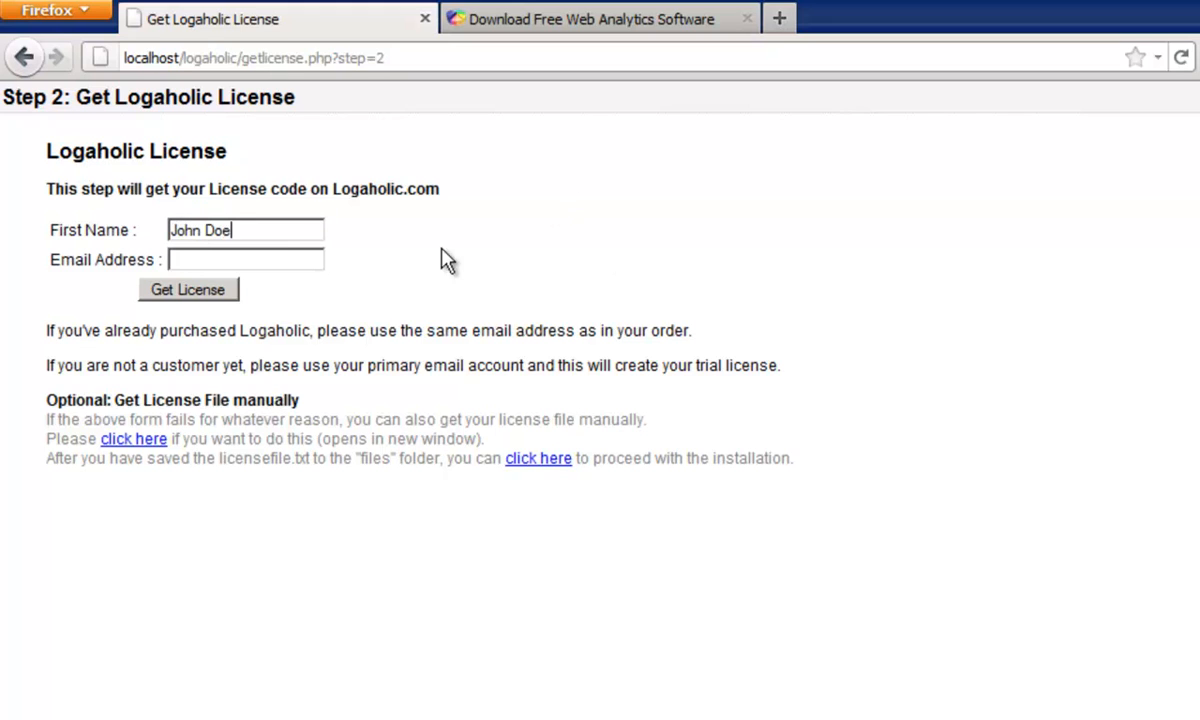
{"action": "key", "text": "Tab"}
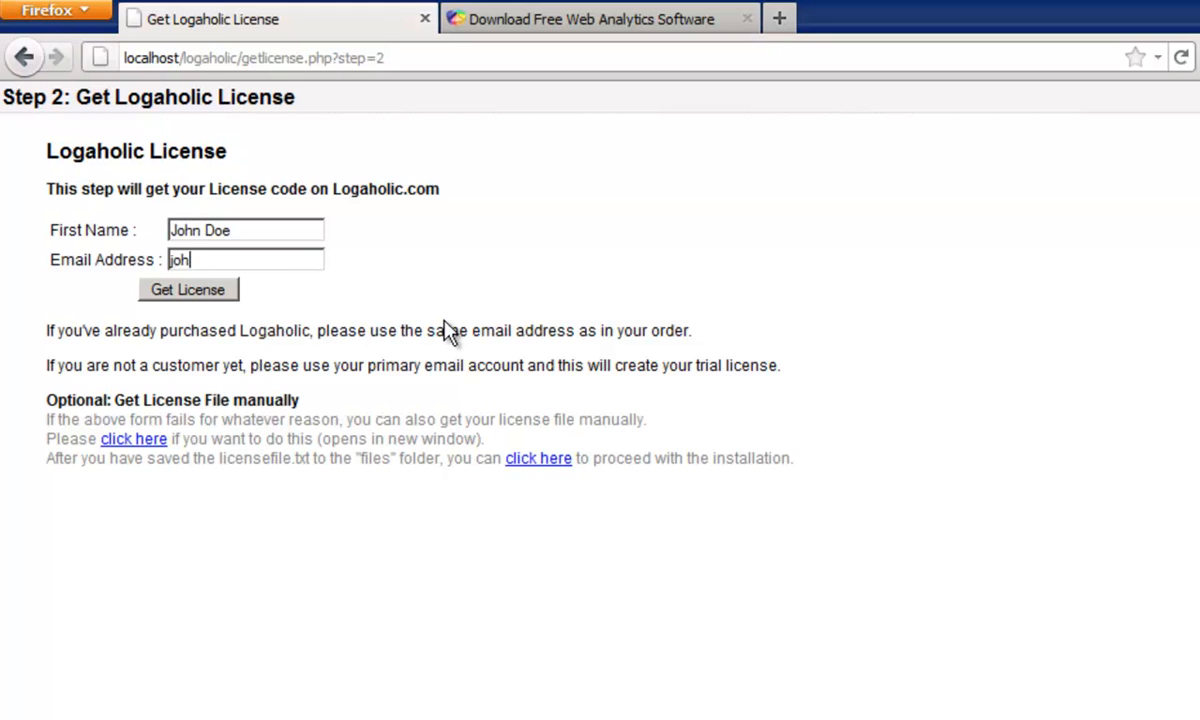
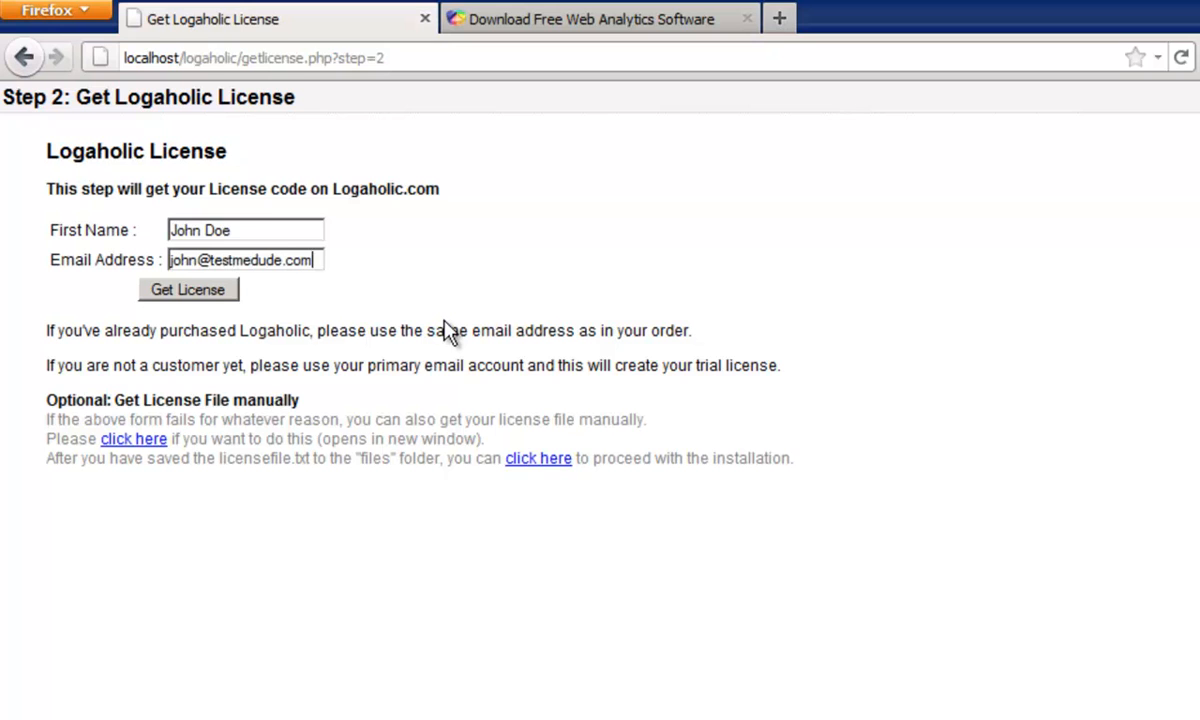
{"action": "left_click", "coordinate": [193, 292]}
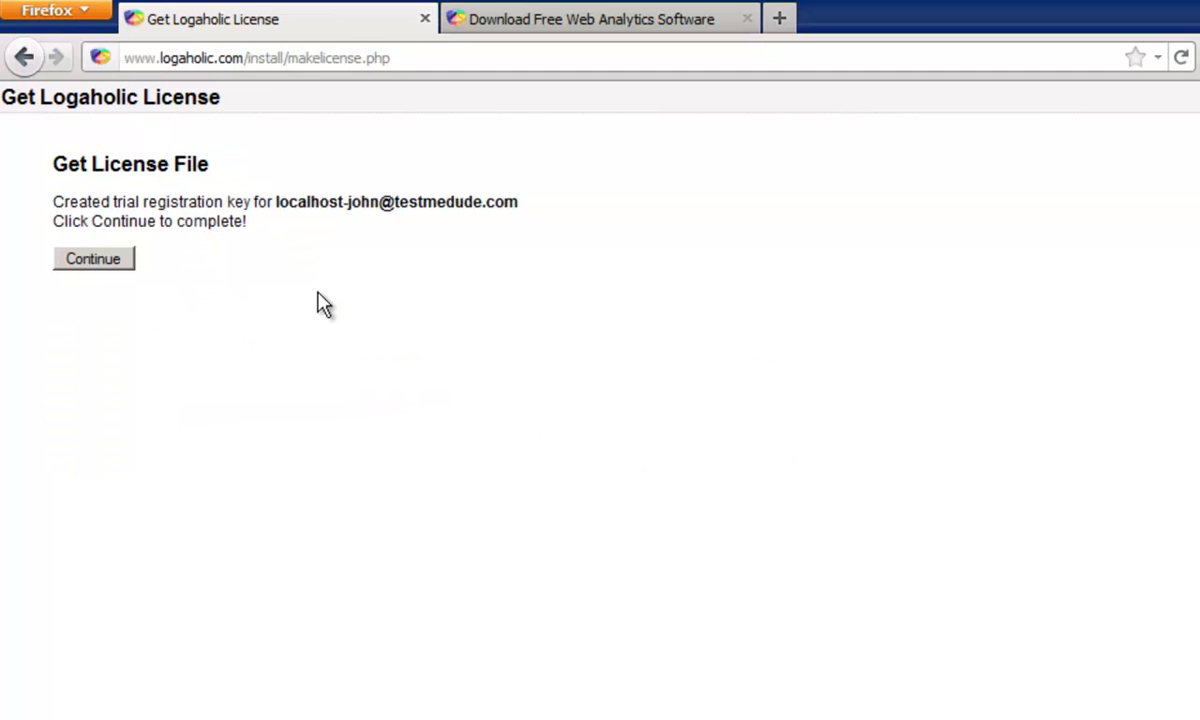
{"action": "left_click", "coordinate": [113, 262]}
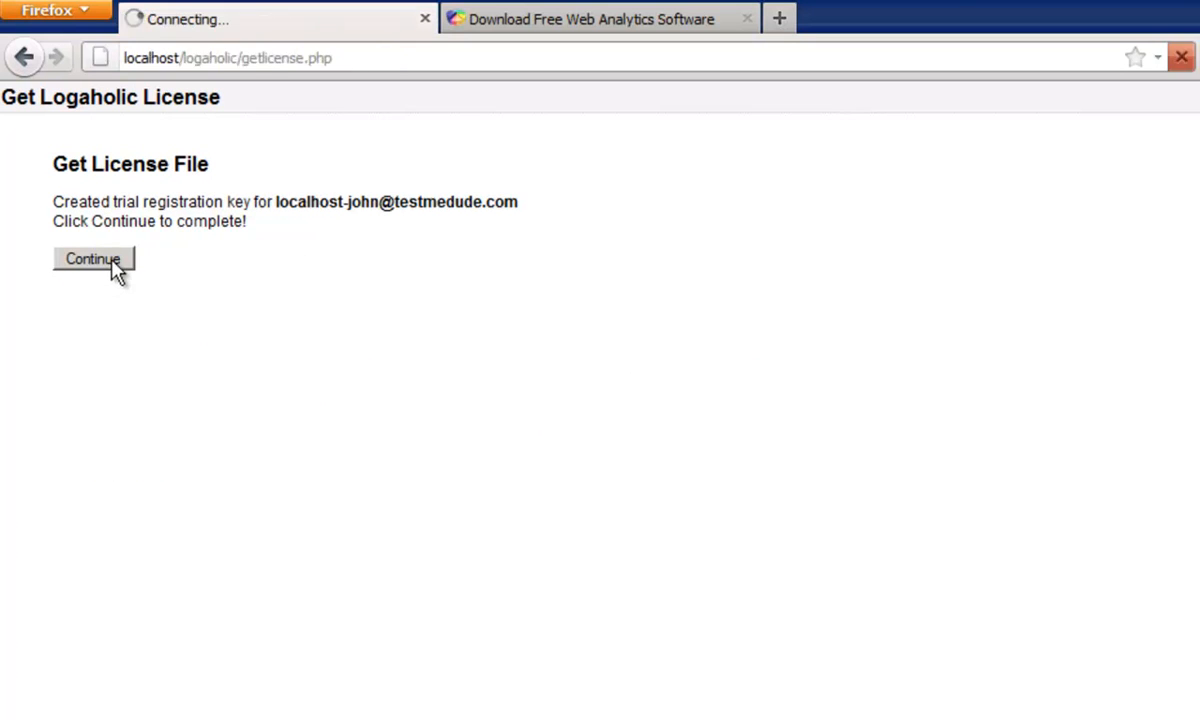
{"action": "left_click", "coordinate": [107, 290]}
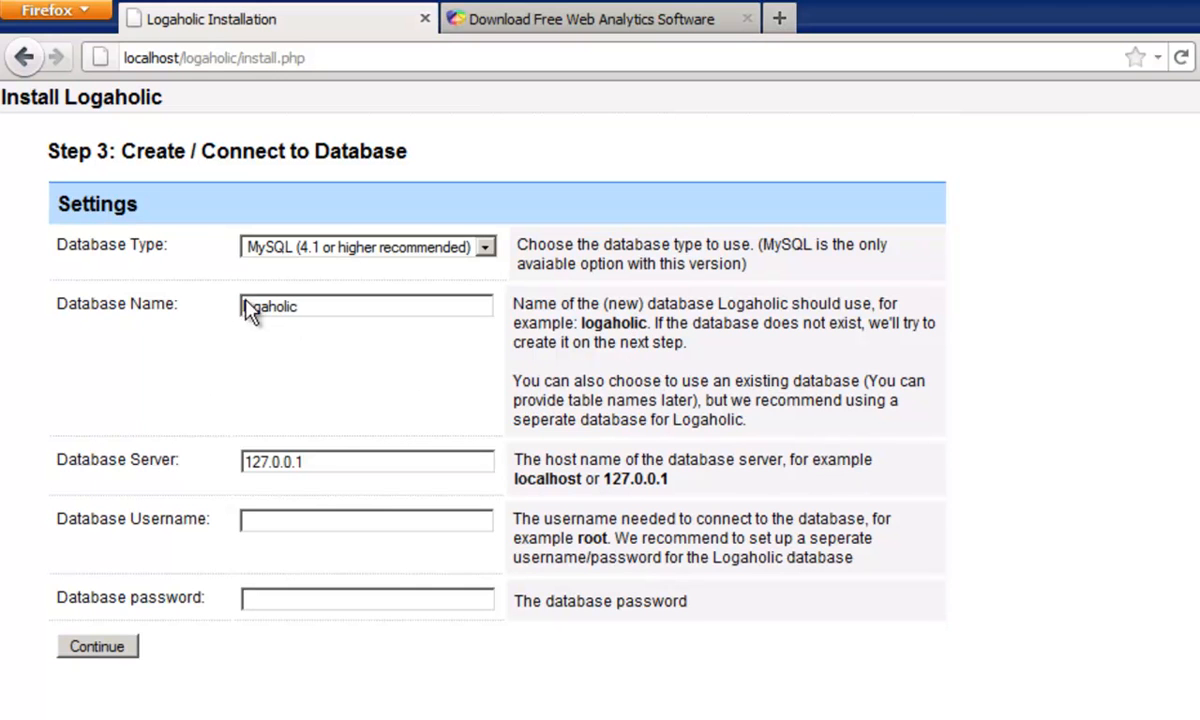
Connect Logaholic to the MySQL database logaholic on 127.0.0.1 with username root and no password, and continue to the GeoIP download step.
{"action": "left_click", "coordinate": [340, 307]}
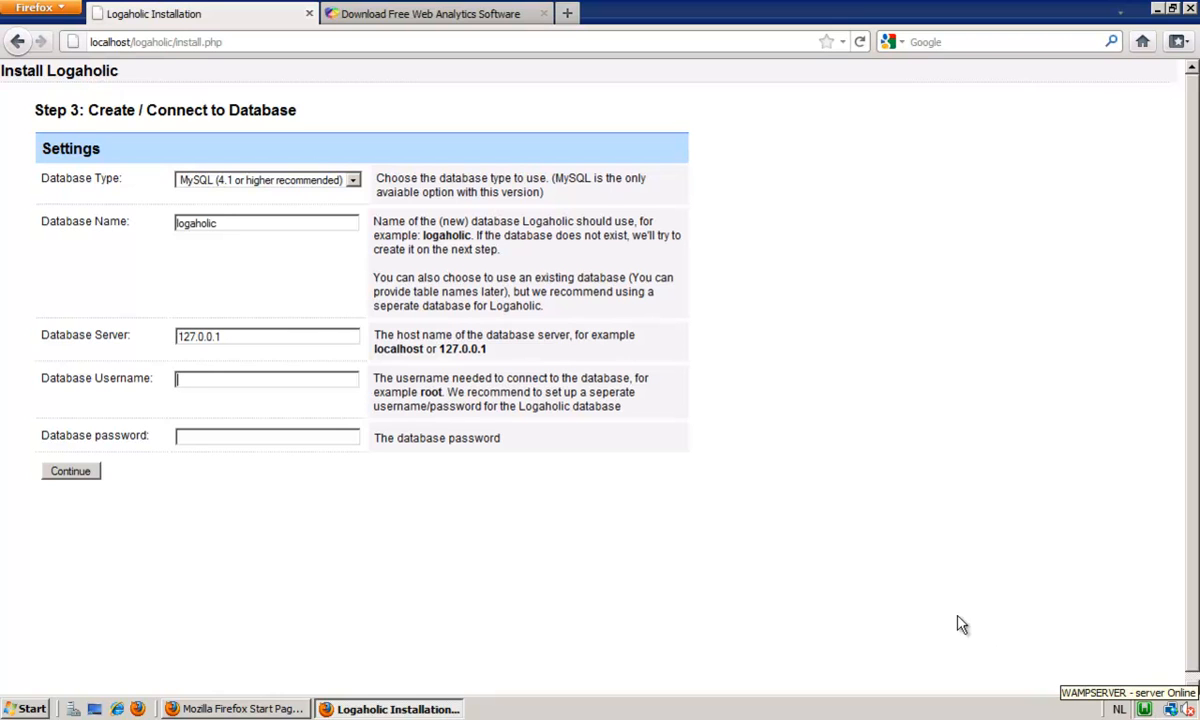
{"action": "left_click", "coordinate": [183, 383]}
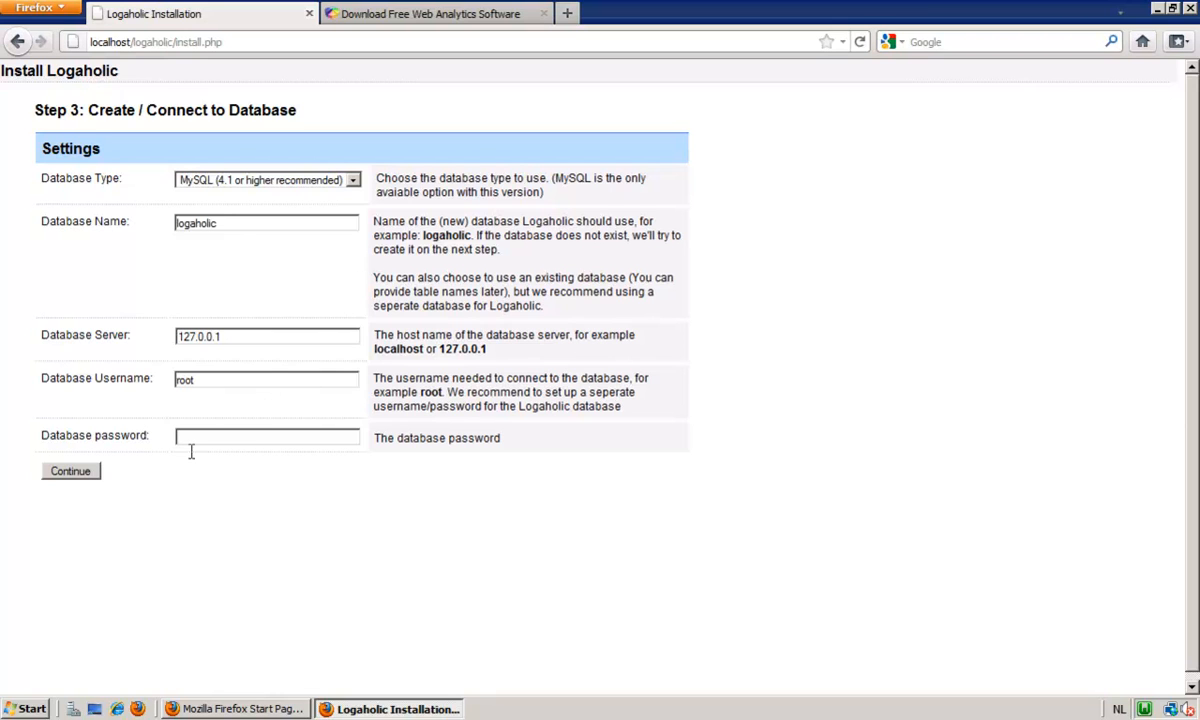
{"action": "left_click", "coordinate": [77, 474]}
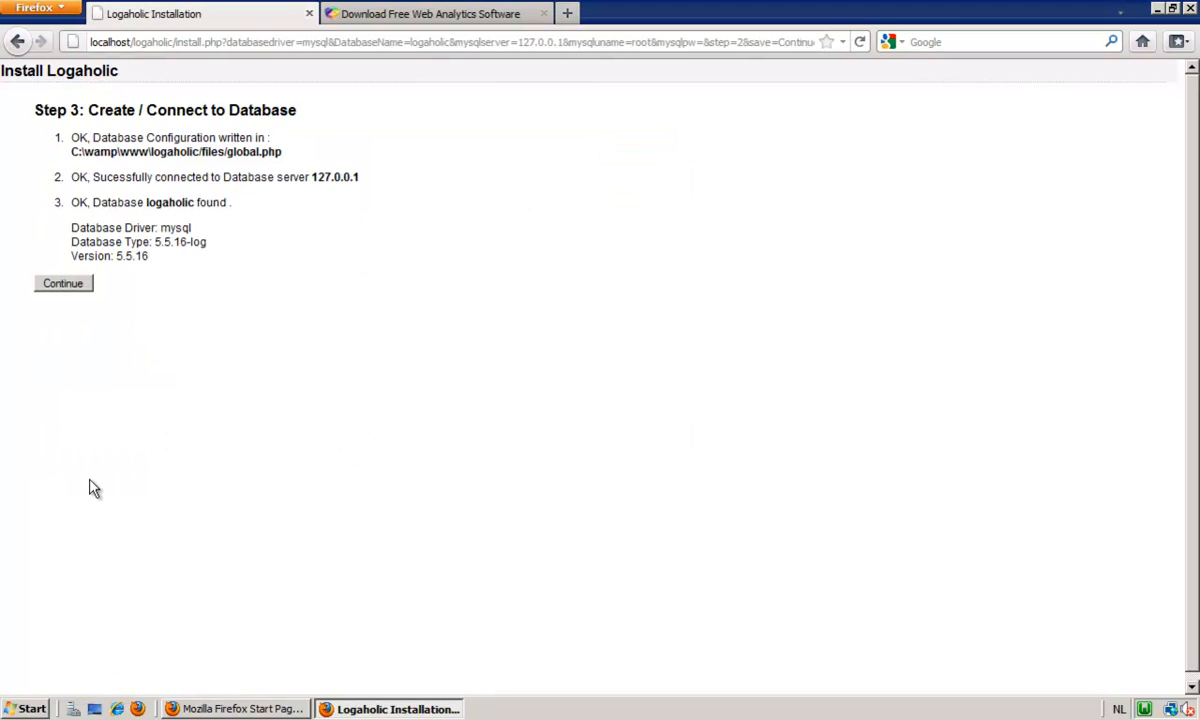
{"action": "left_click", "coordinate": [70, 286]}
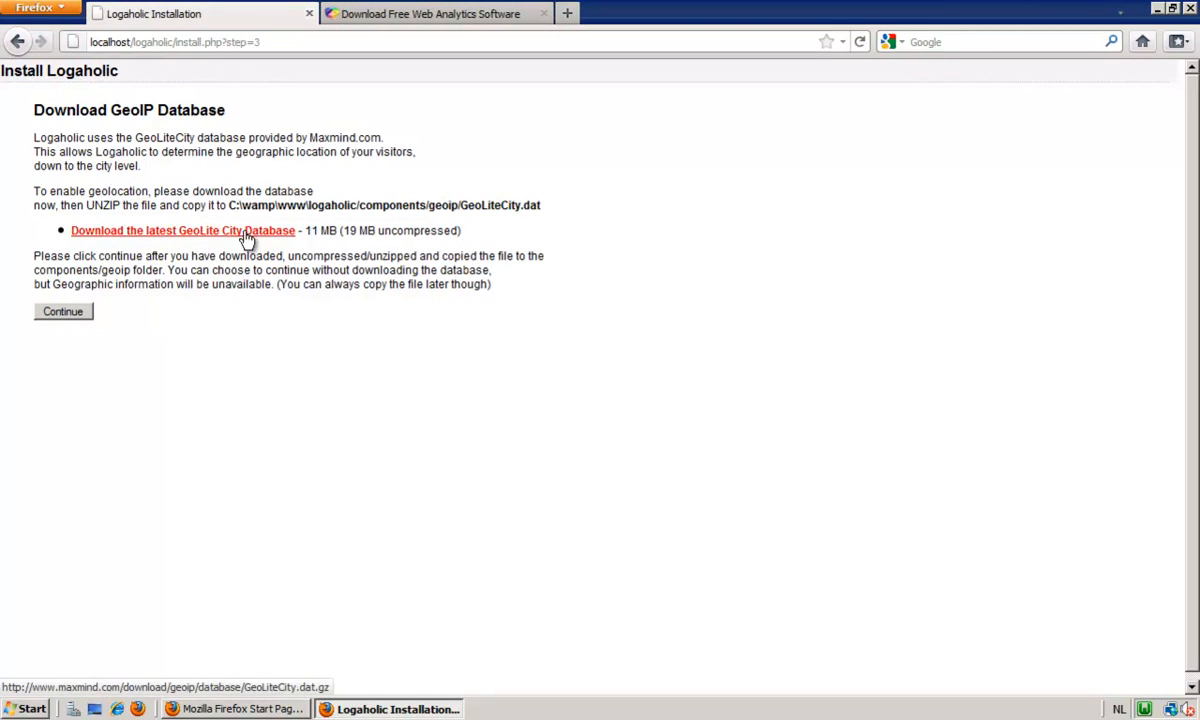
Download the latest GeoLite City database as a saved file and open GeoLiteCity.dat.gz in 7-Zip.
{"action": "left_click", "coordinate": [243, 231]}
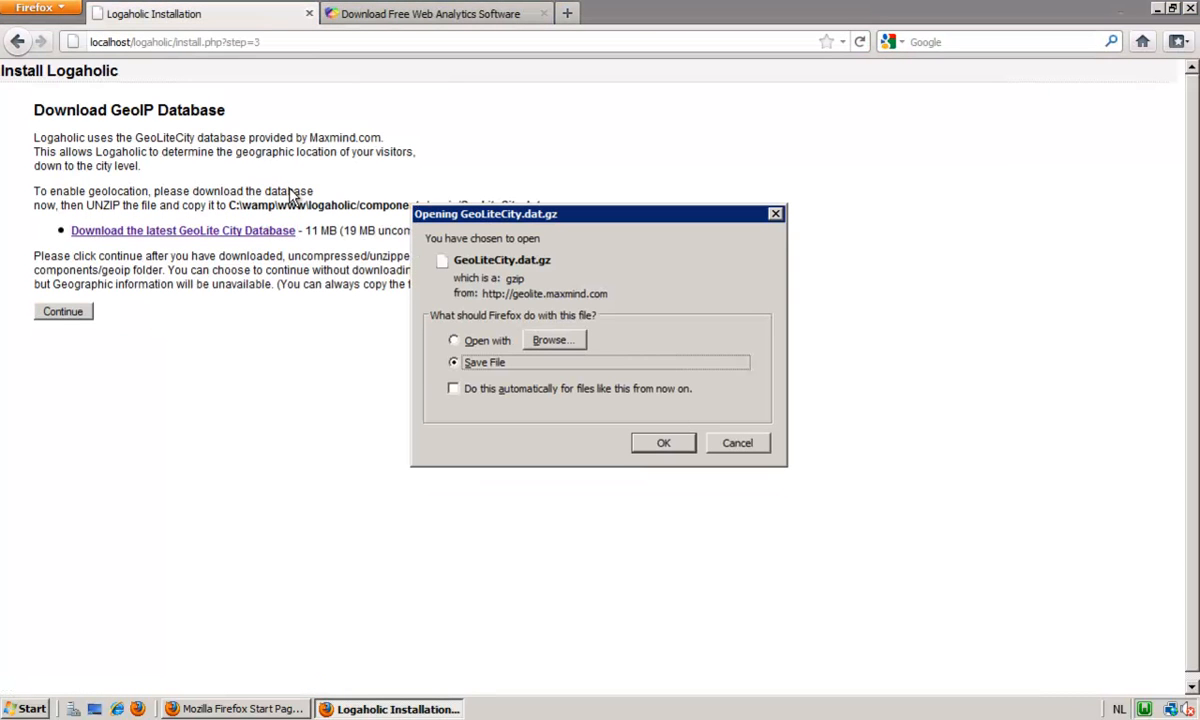
{"action": "left_click", "coordinate": [666, 445]}
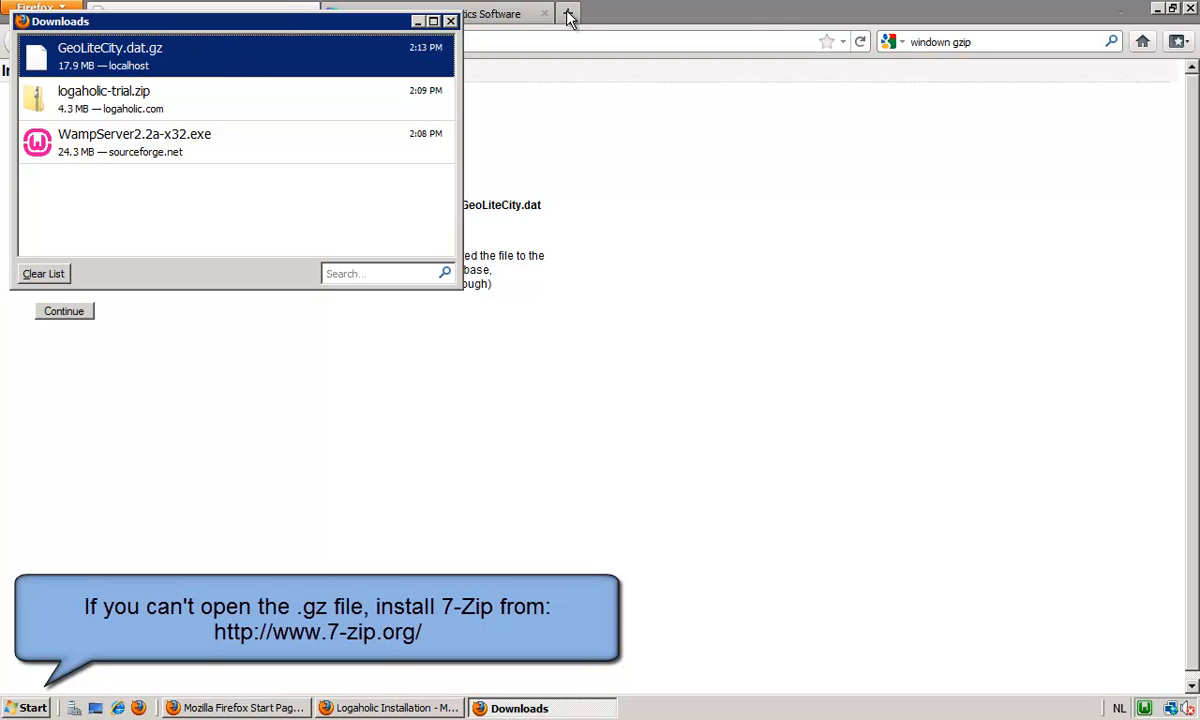
{"action": "right_click", "coordinate": [195, 57]}
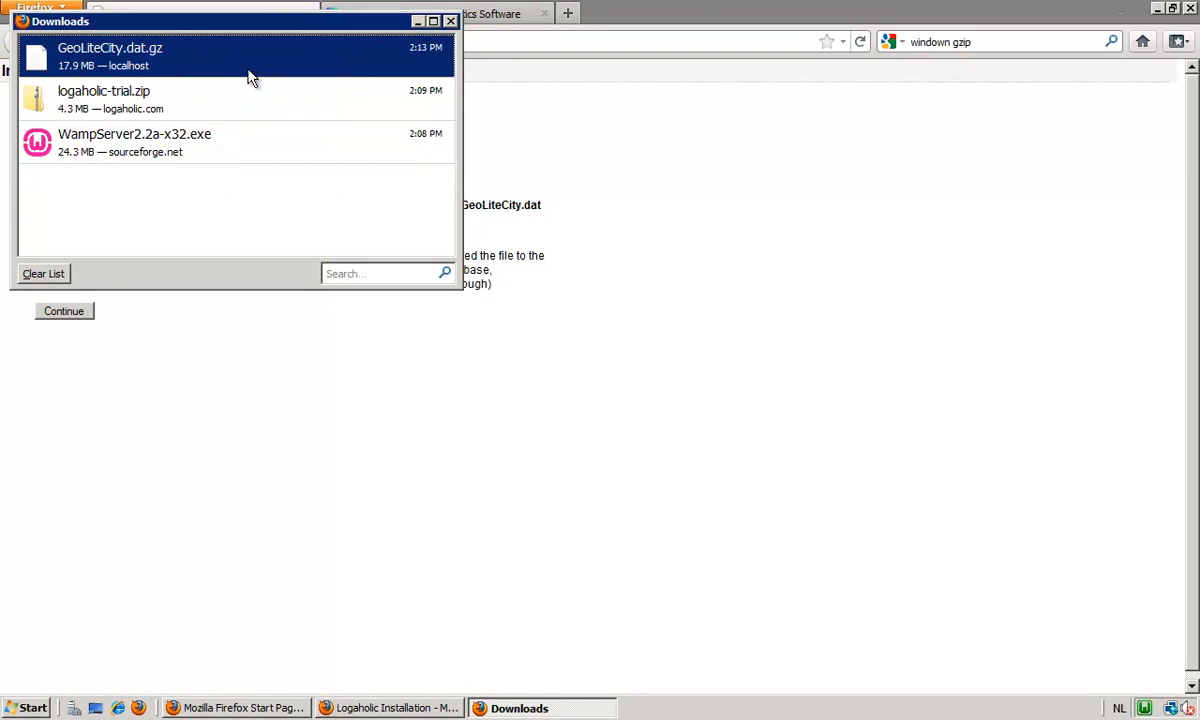
{"action": "left_click", "coordinate": [252, 70]}
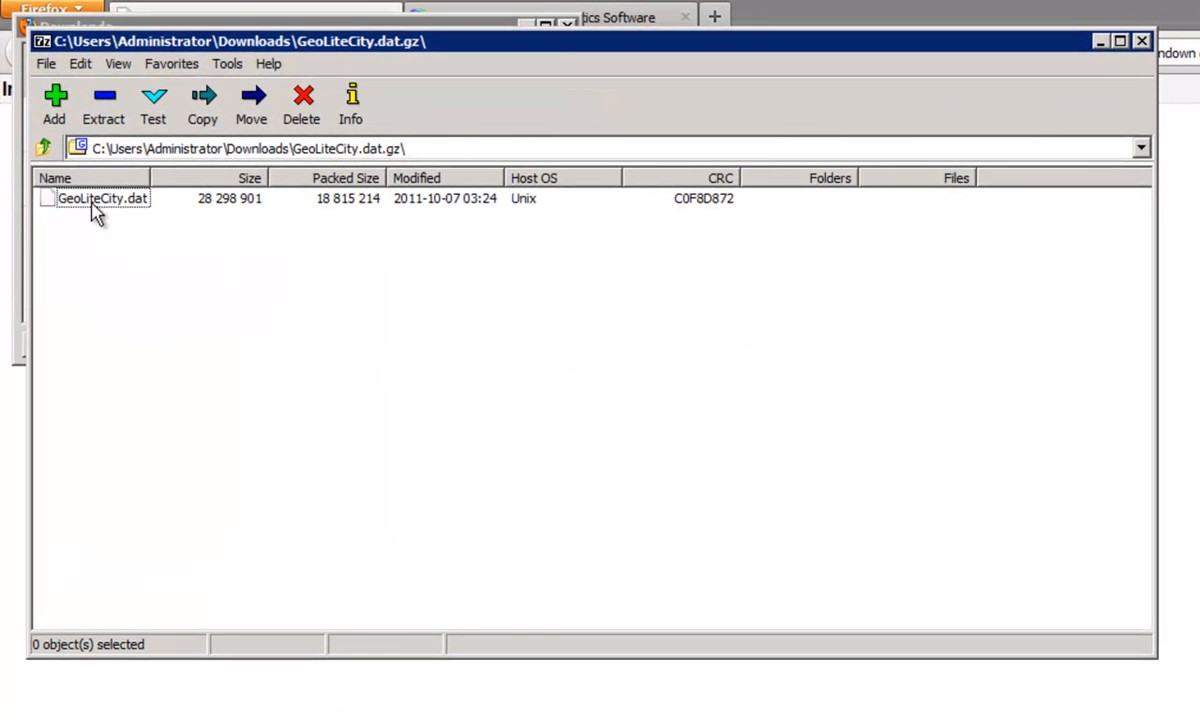
Copy GeoLiteCity.dat out of the archive into the folder C:\wamp\www\logaholic\components\geoip\.
{"action": "left_click", "coordinate": [94, 203]}
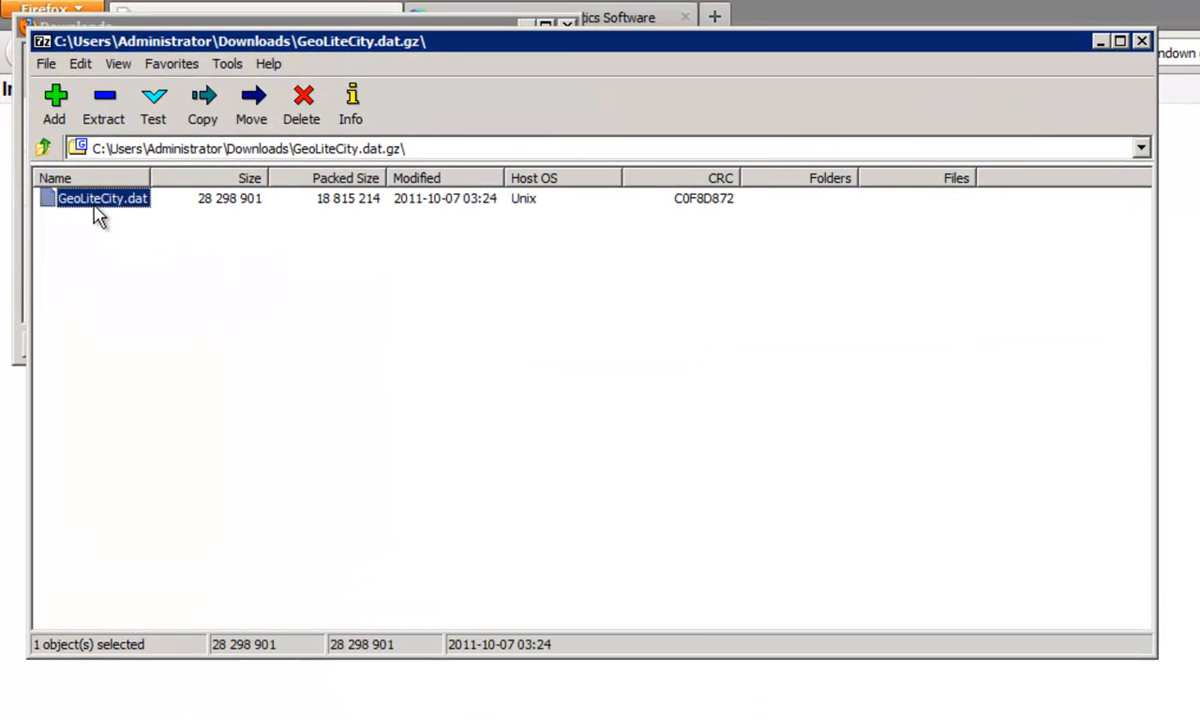
{"action": "right_click", "coordinate": [117, 204]}
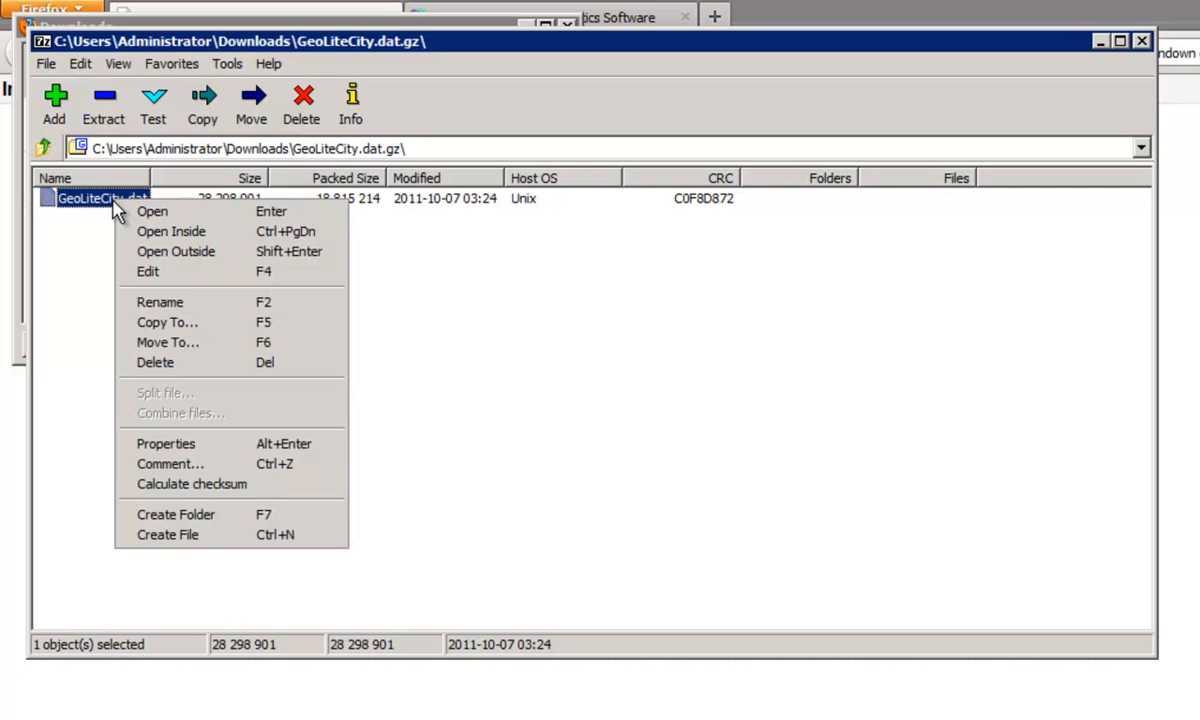
{"action": "left_click", "coordinate": [193, 328]}
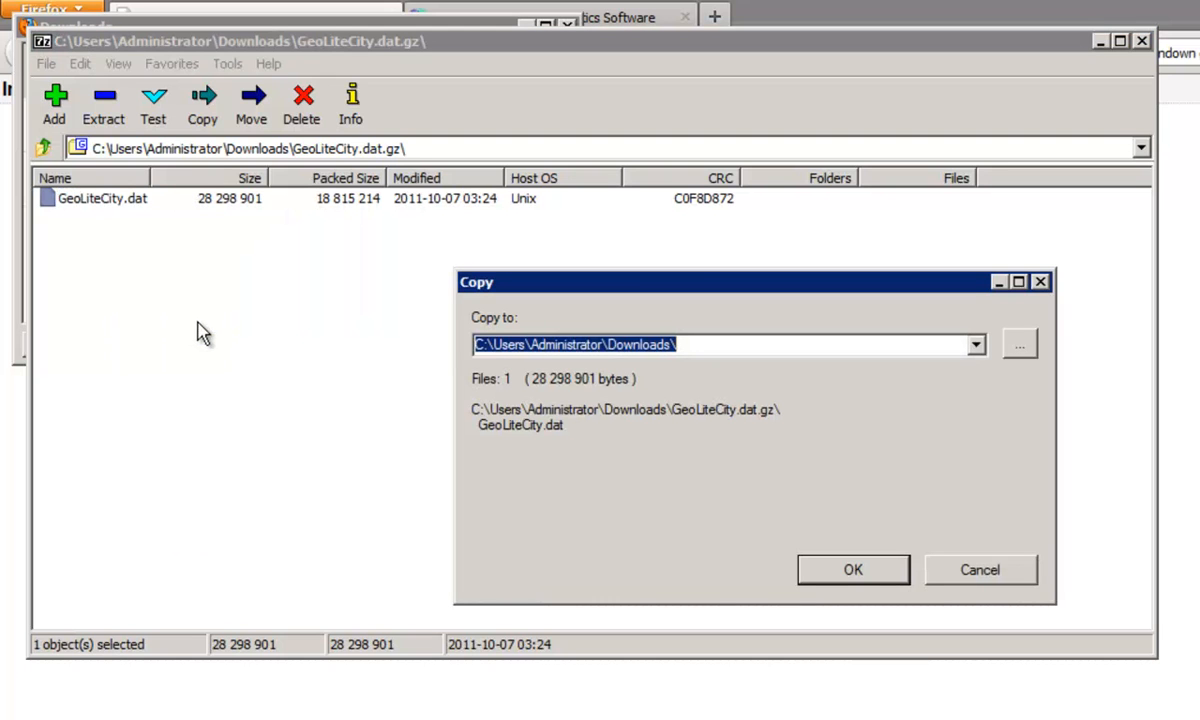
{"action": "left_click", "coordinate": [1022, 346]}
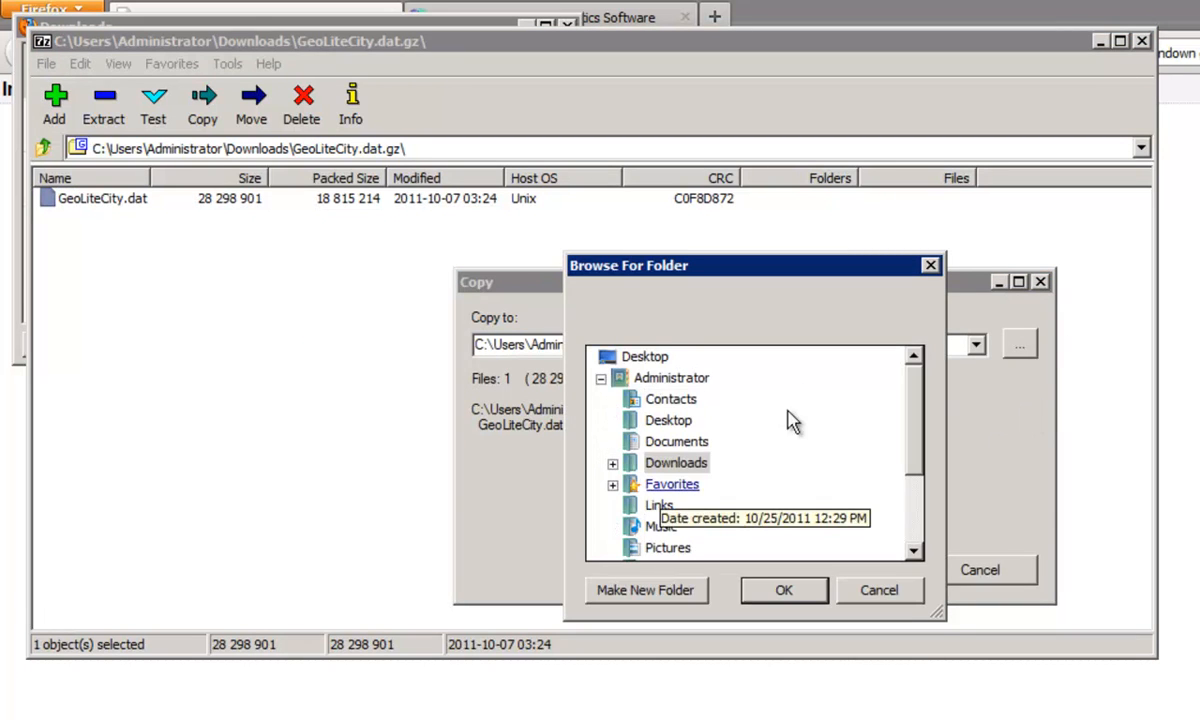
{"action": "left_click_drag", "start_coordinate": [920, 435], "coordinate": [884, 500]}
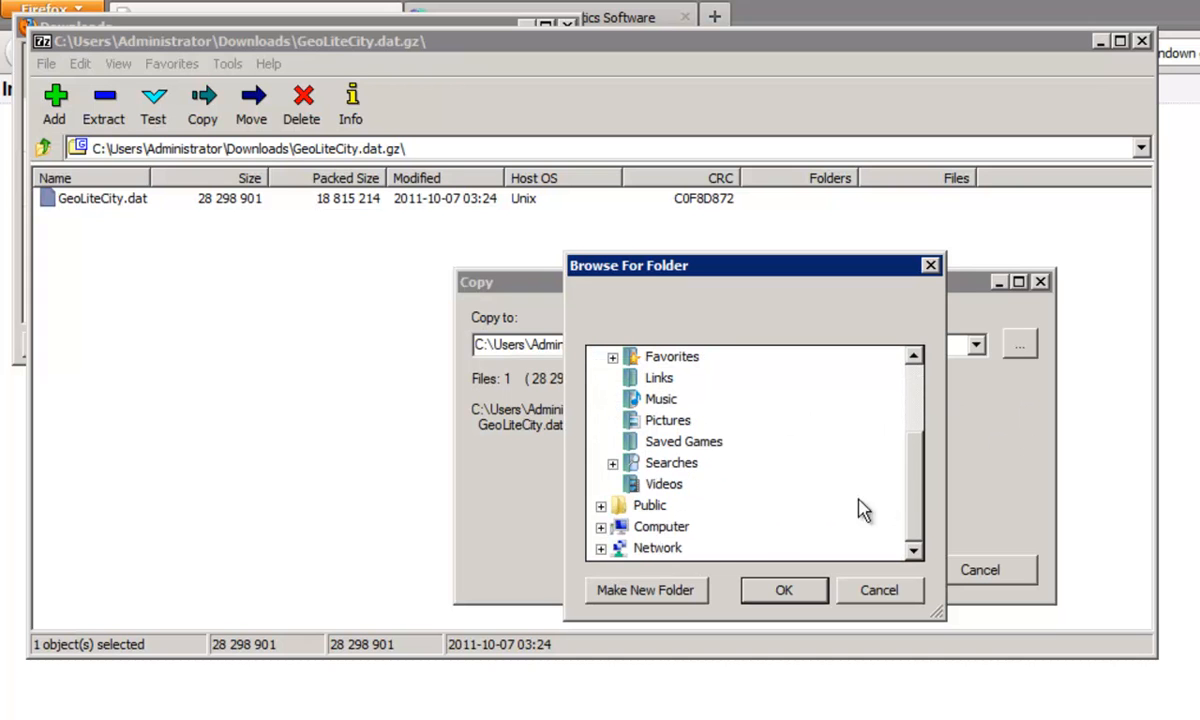
{"action": "left_click", "coordinate": [662, 527]}
{"action": "double_click", "coordinate": [662, 528]}
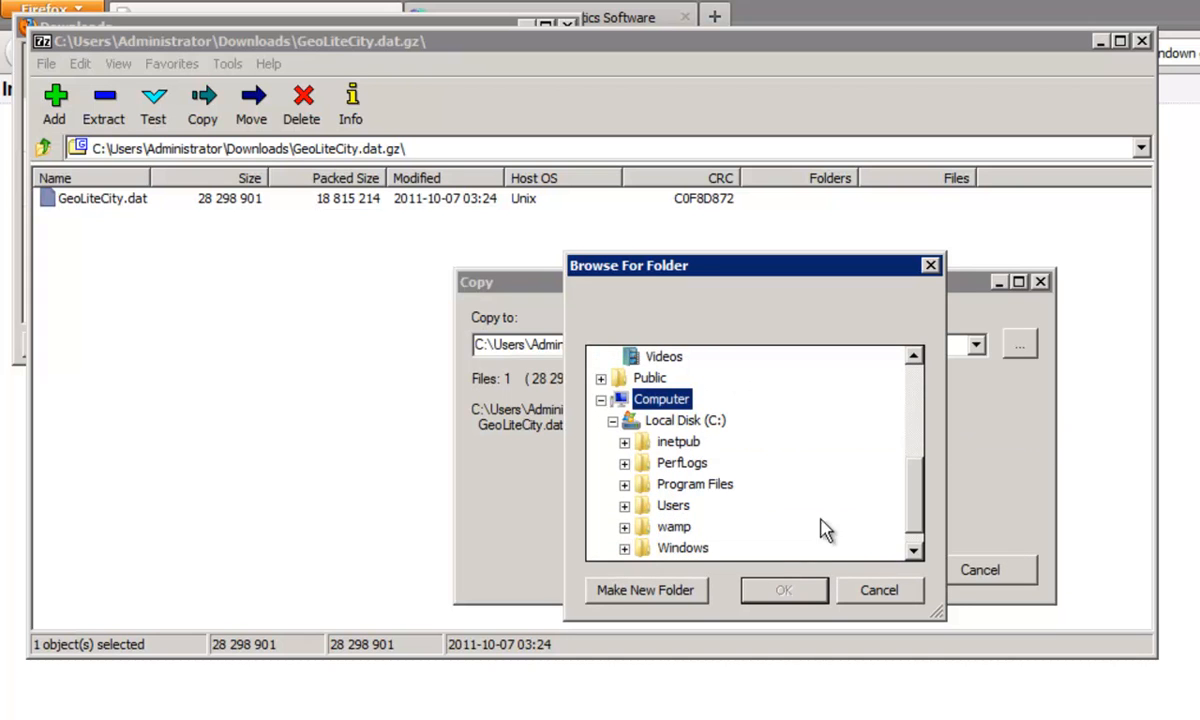
{"action": "double_click", "coordinate": [673, 505]}
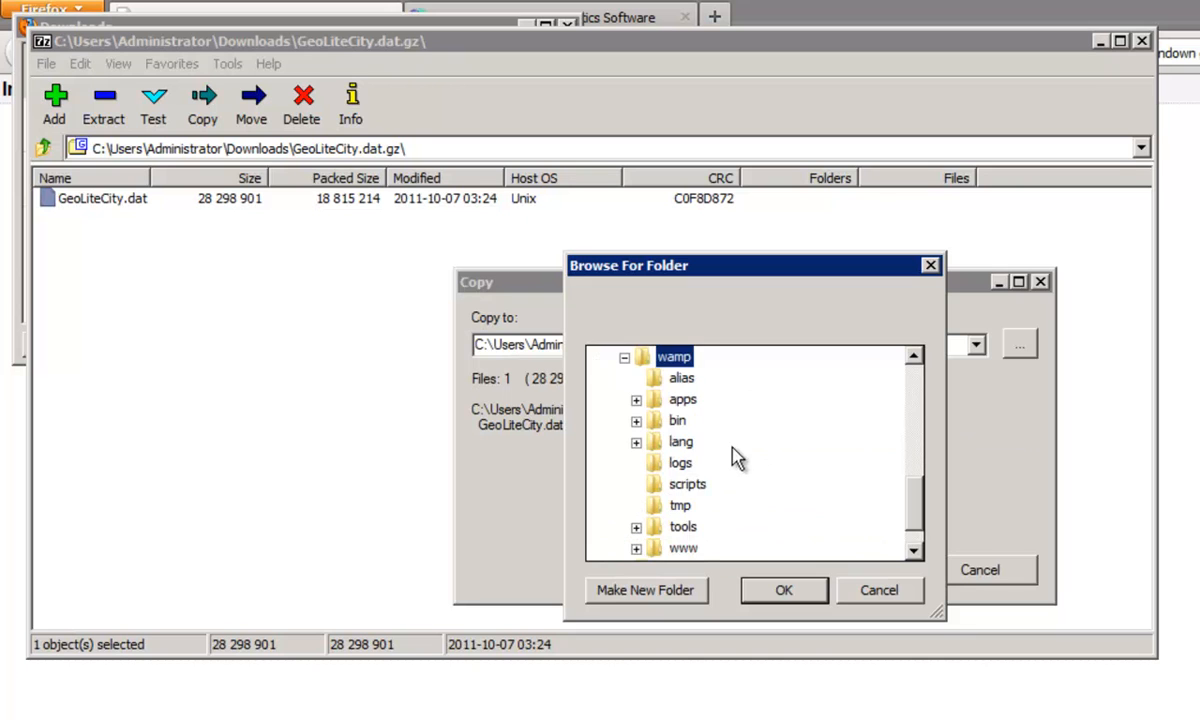
{"action": "double_click", "coordinate": [684, 549]}
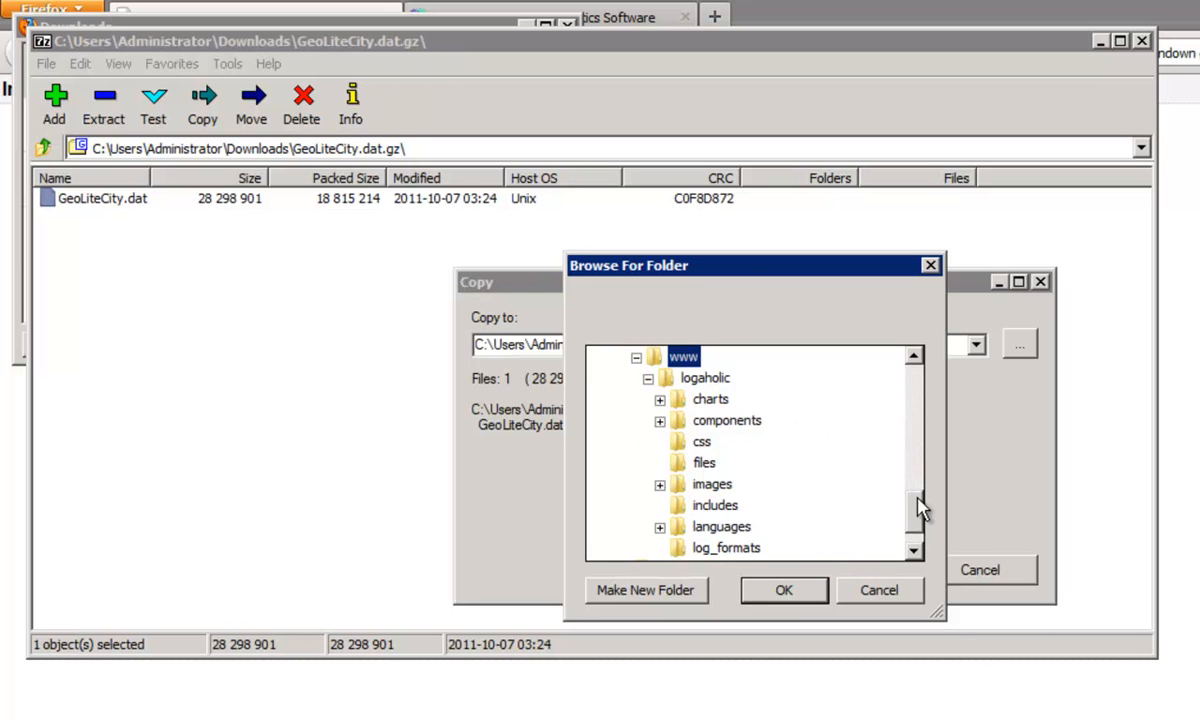
{"action": "scroll", "coordinate": [919, 495], "scroll_direction": "up", "scroll_amount": 2}
{"action": "left_click_drag", "start_coordinate": [919, 495], "coordinate": [921, 524]}
{"action": "left_click", "coordinate": [706, 379]}
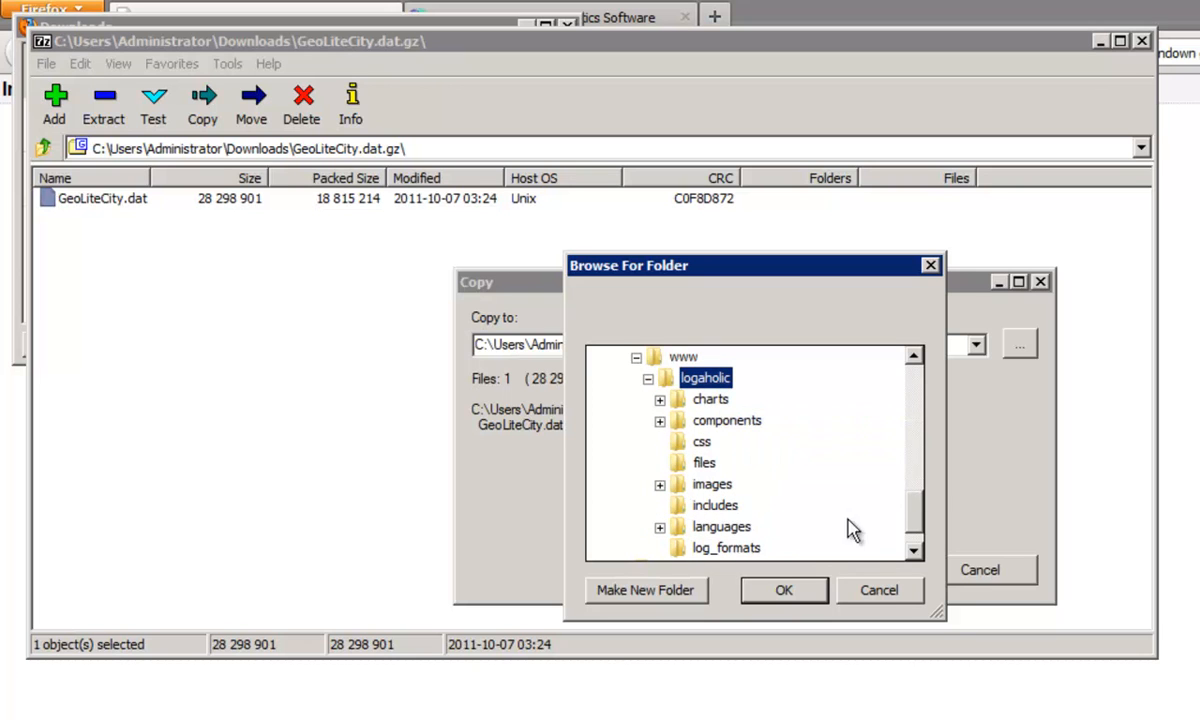
{"action": "left_click", "coordinate": [727, 424]}
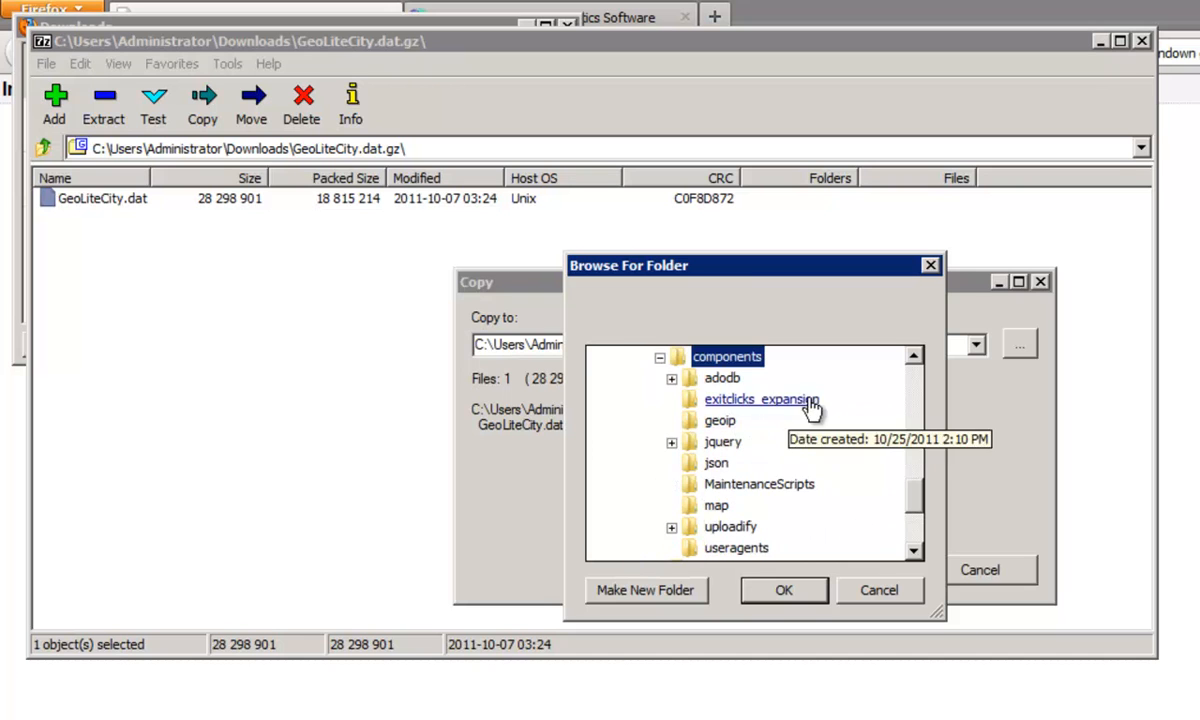
{"action": "left_click", "coordinate": [719, 422]}
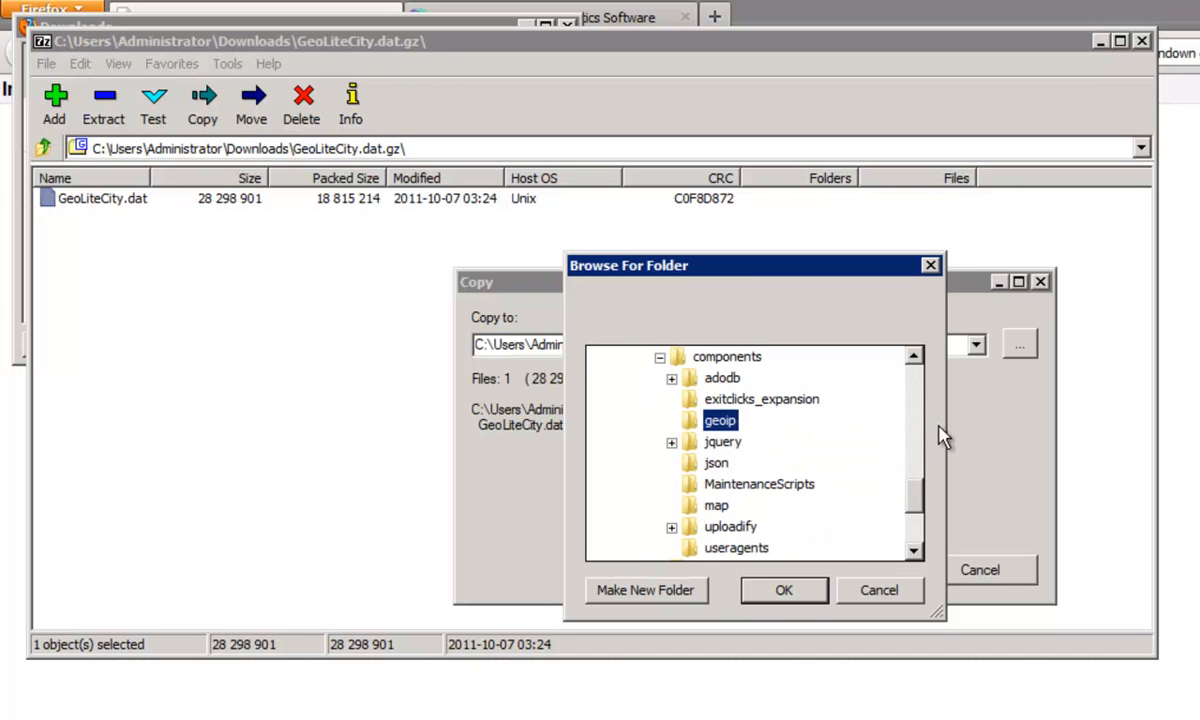
{"action": "left_click", "coordinate": [804, 596]}
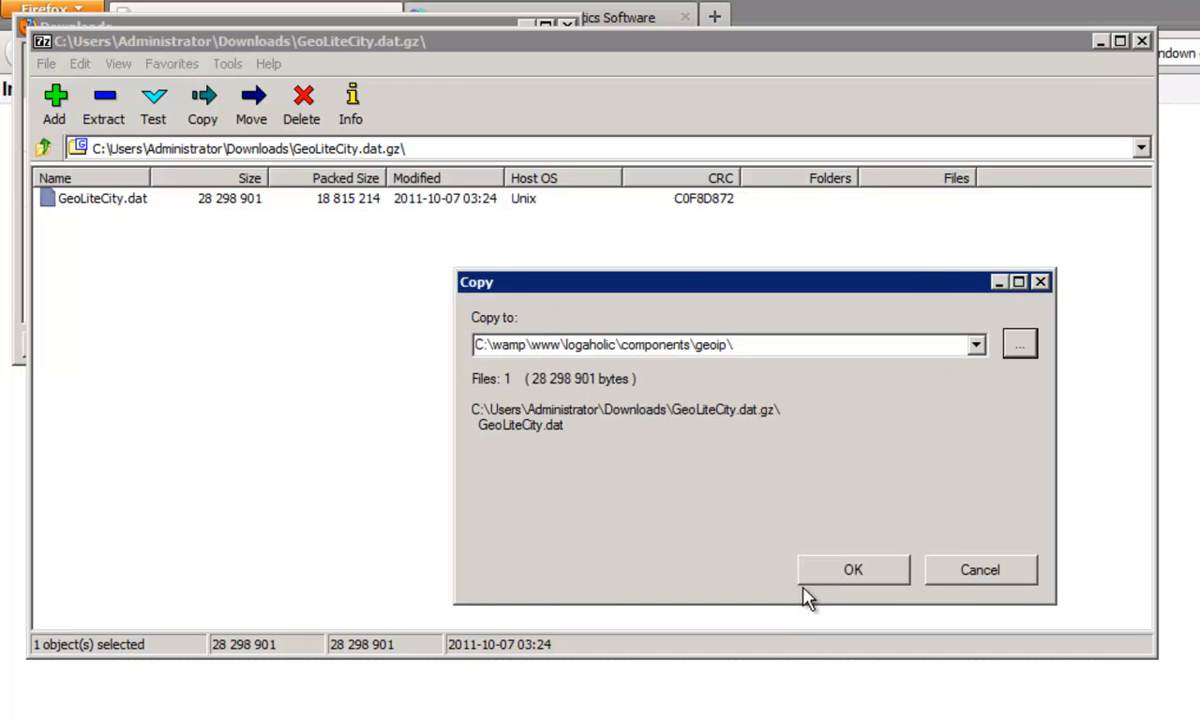
{"action": "left_click", "coordinate": [866, 575]}
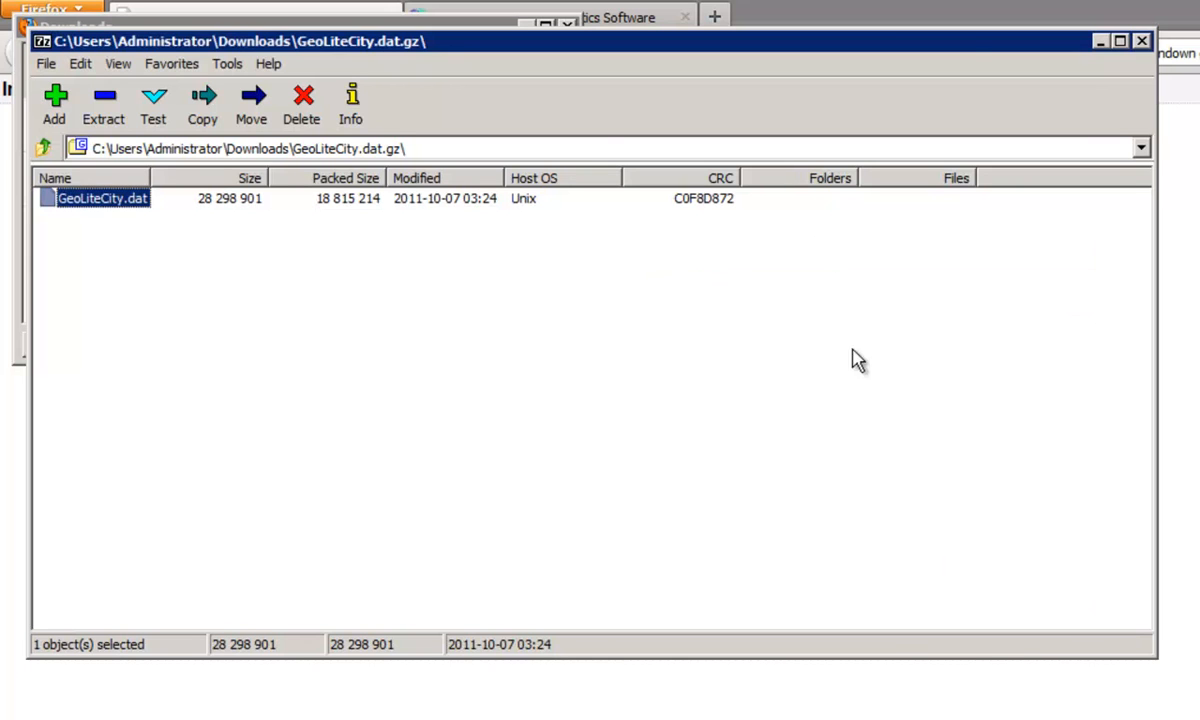
Close the archive and Downloads windows and continue the Logaholic installer past the GeoIP database step.
{"action": "left_click", "coordinate": [1143, 43]}
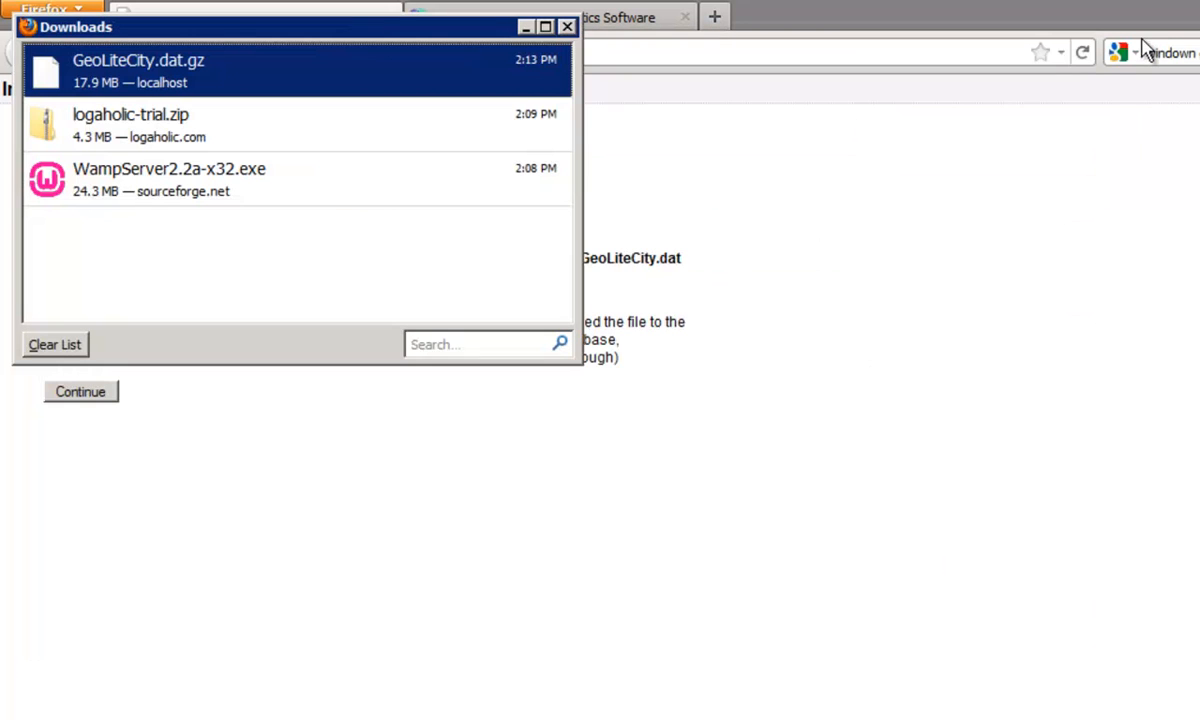
{"action": "left_click", "coordinate": [567, 27]}
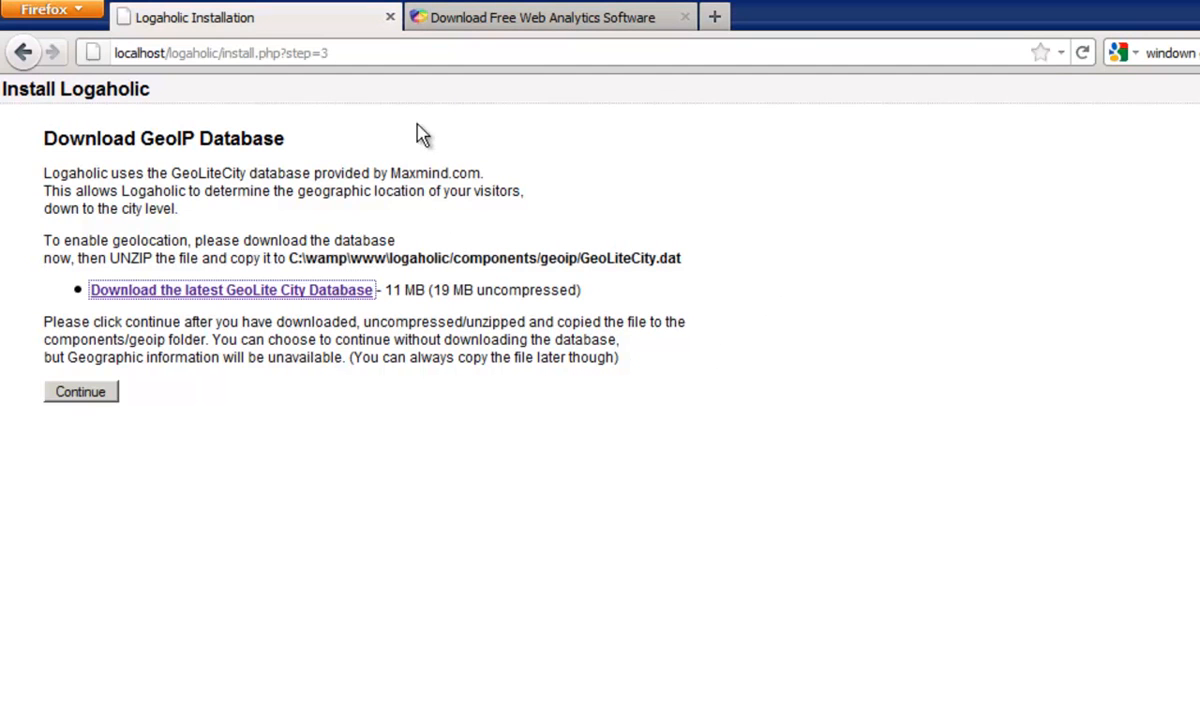
{"action": "left_click_drag", "start_coordinate": [277, 245], "coordinate": [683, 265]}
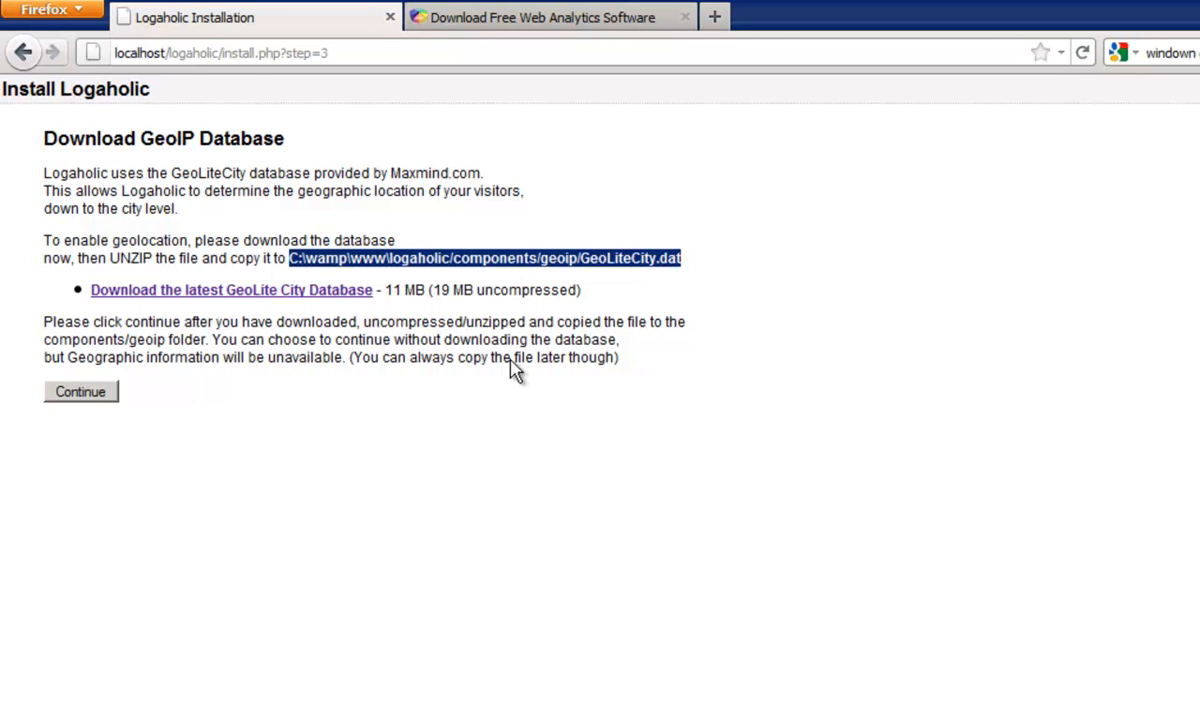
{"action": "left_click", "coordinate": [96, 394]}
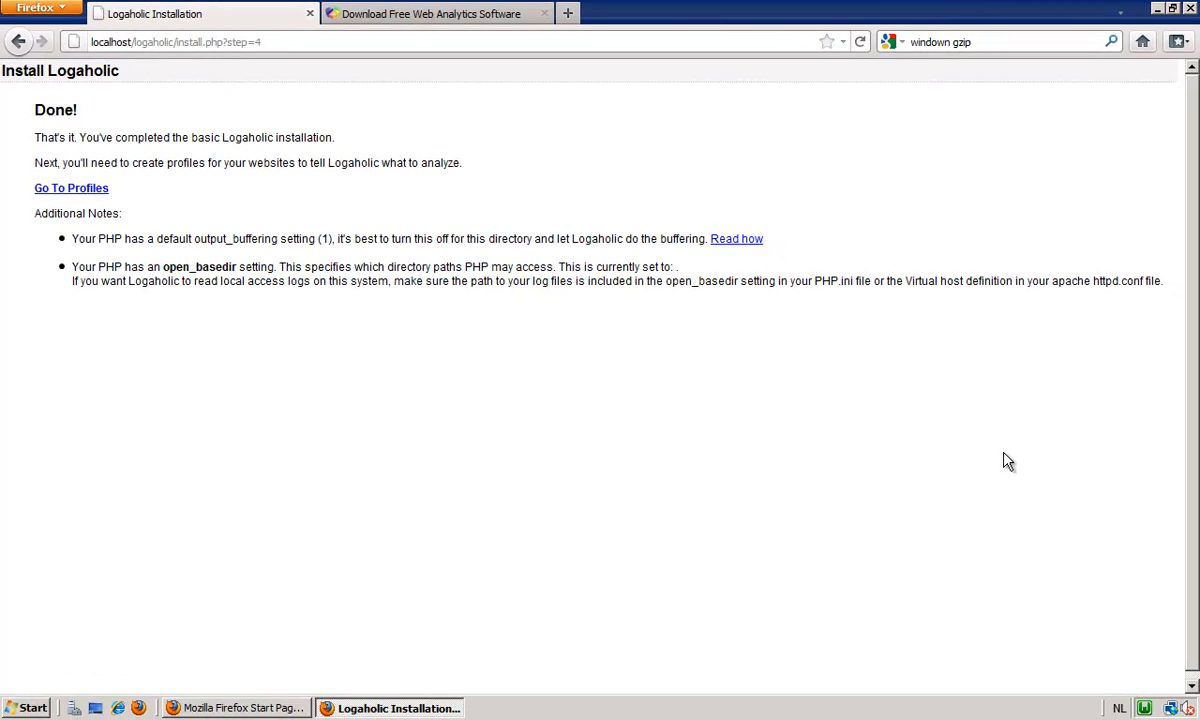
Open WampServer's php.ini file and find the active output_buffering directive.
{"action": "left_click", "coordinate": [1145, 709]}
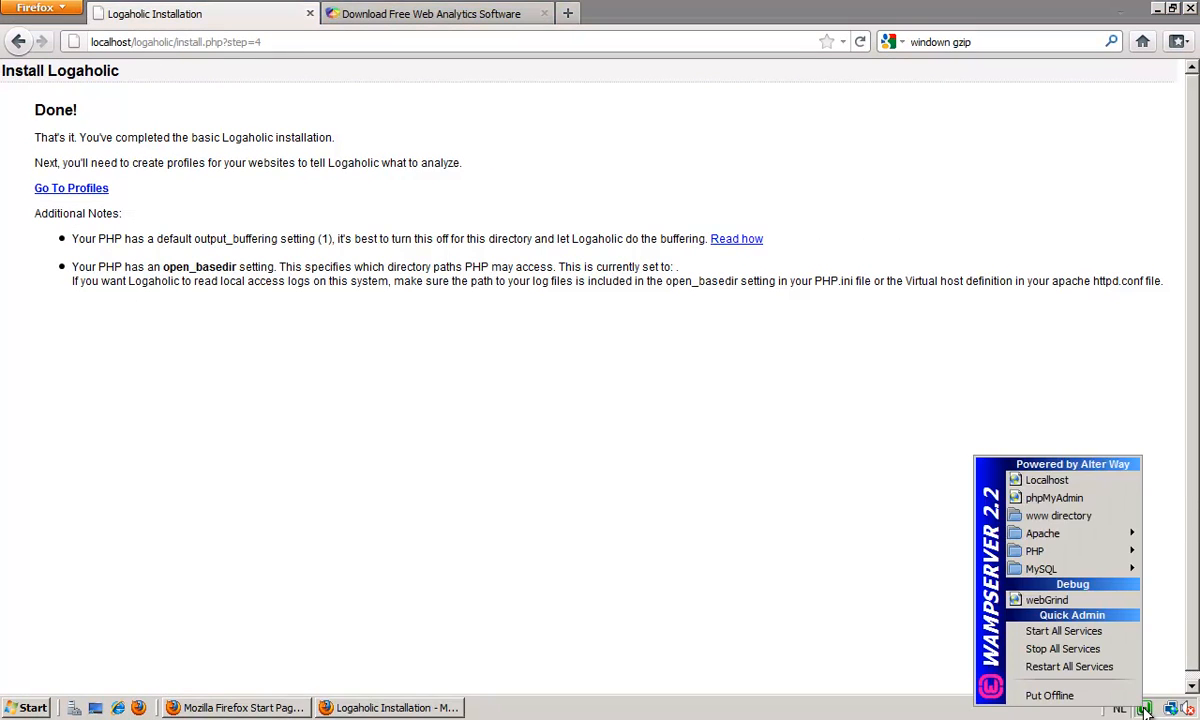
{"action": "mouse_move", "coordinate": [1045, 555]}
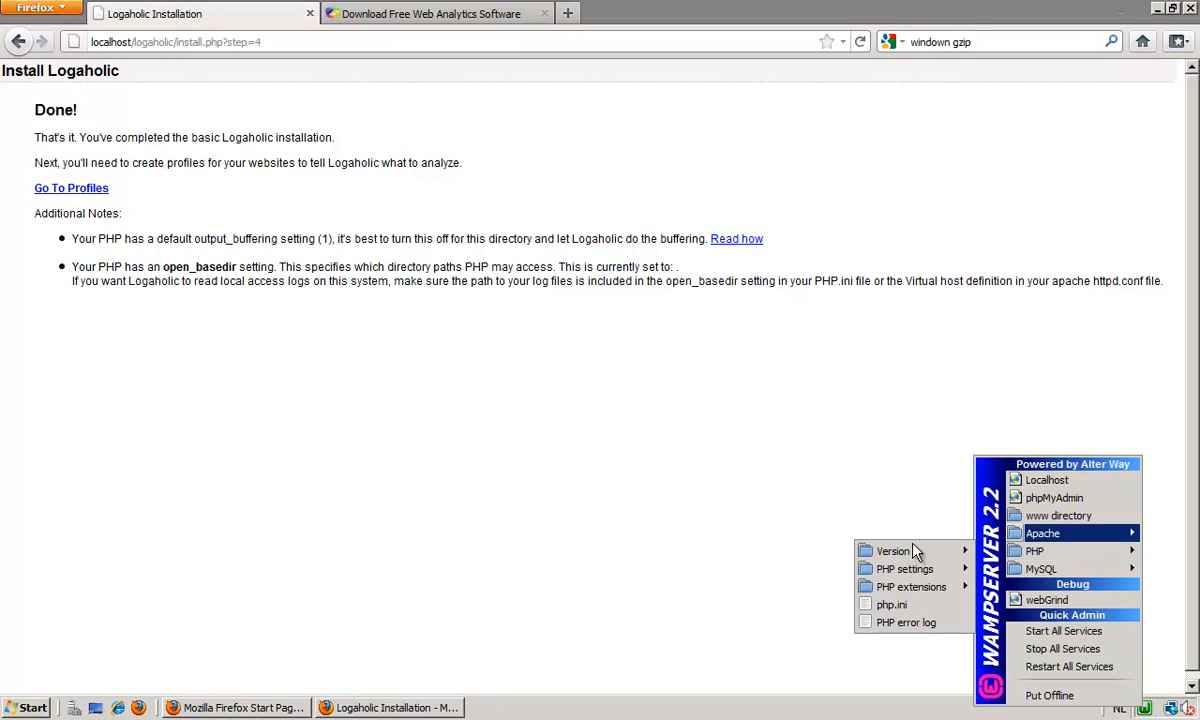
{"action": "left_click", "coordinate": [926, 606]}
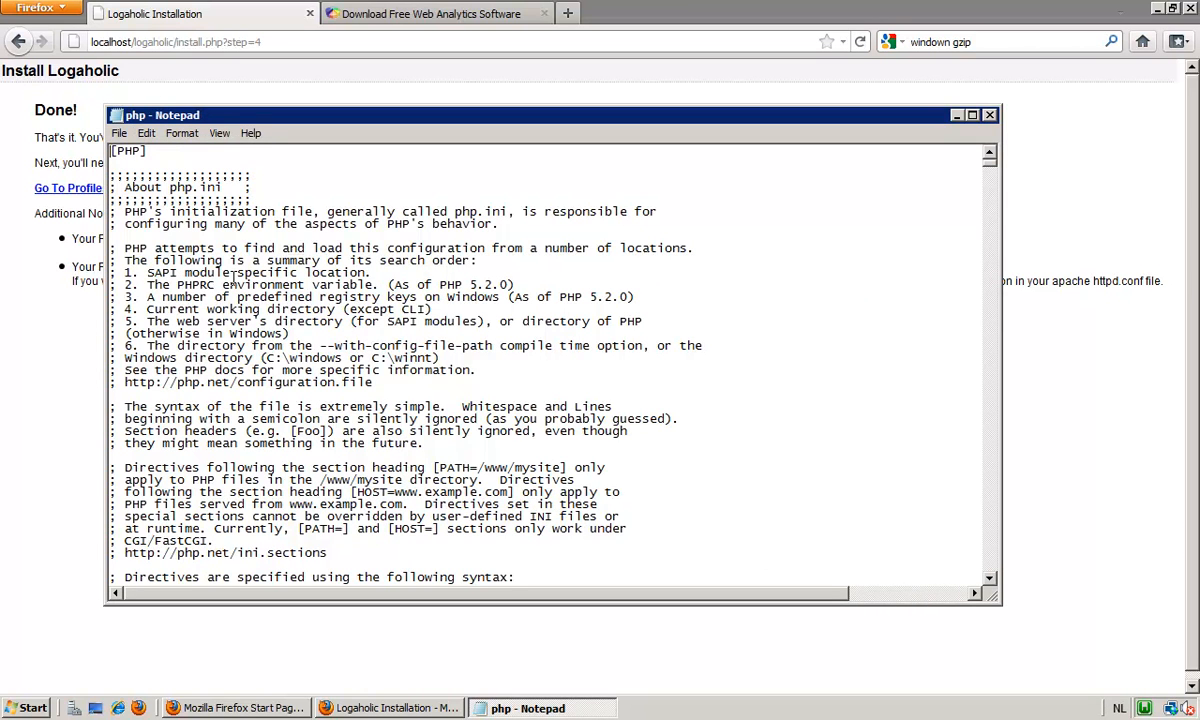
{"action": "key", "text": "ctrl+f"}
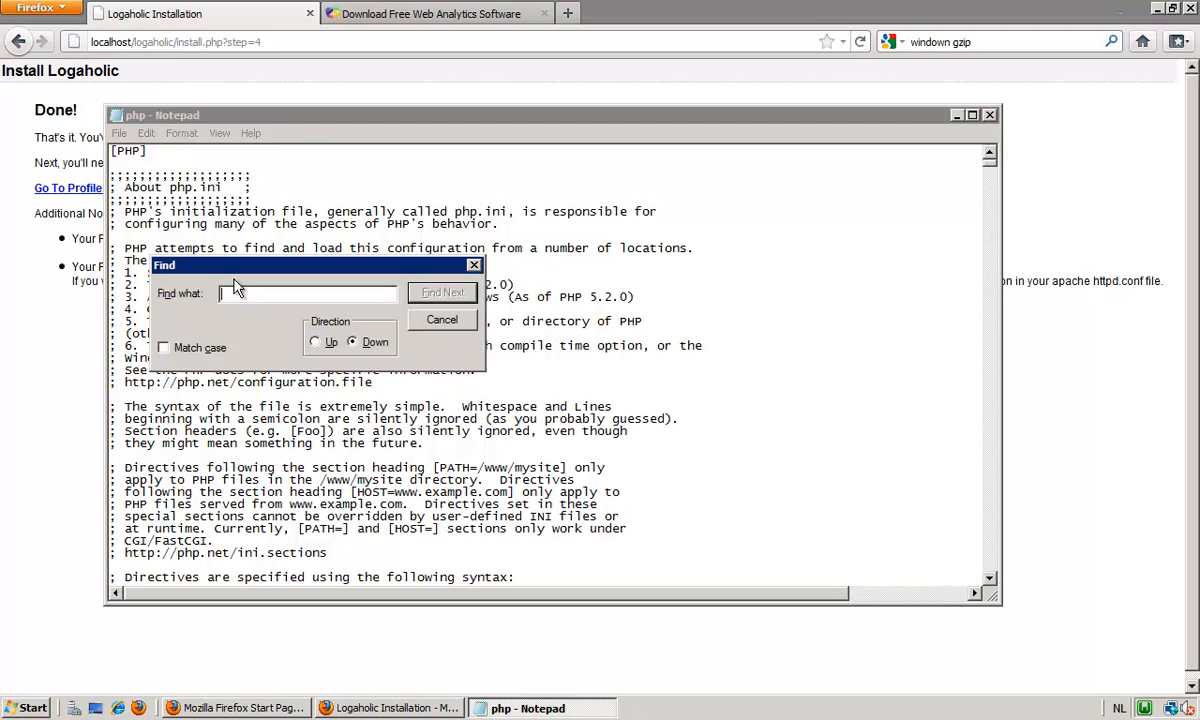
{"action": "type", "text": "output_buffering"}
{"action": "left_click", "coordinate": [440, 292]}
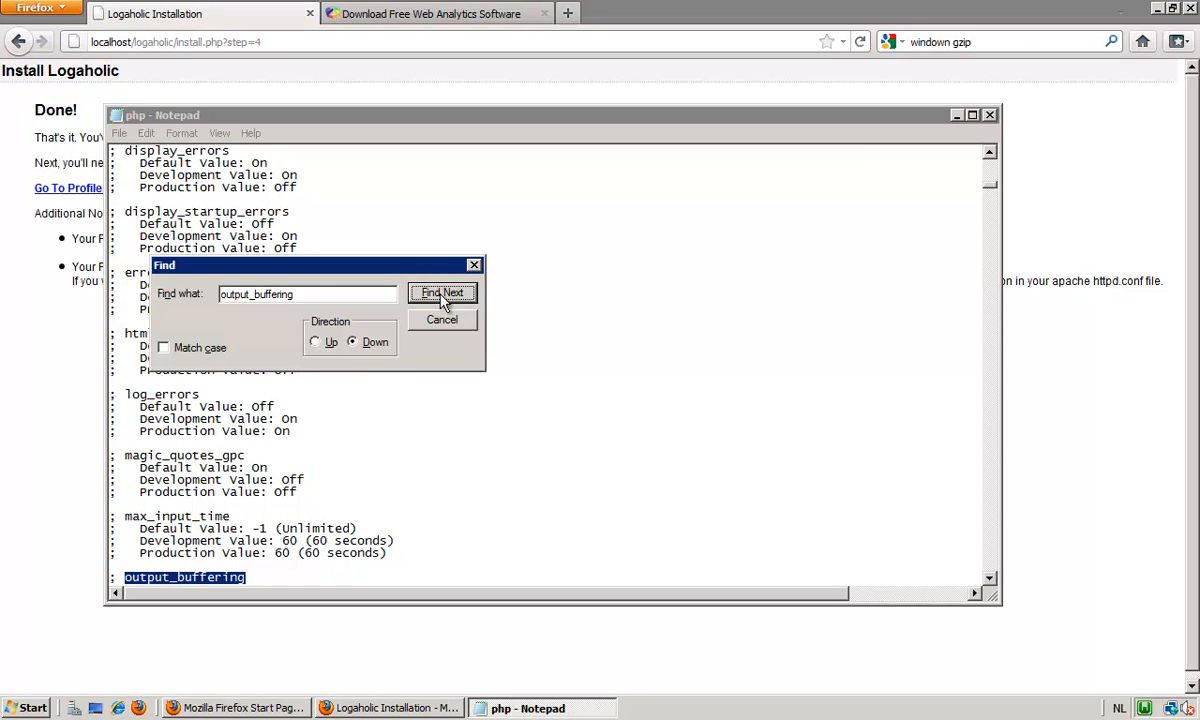
{"action": "left_click", "coordinate": [467, 265]}
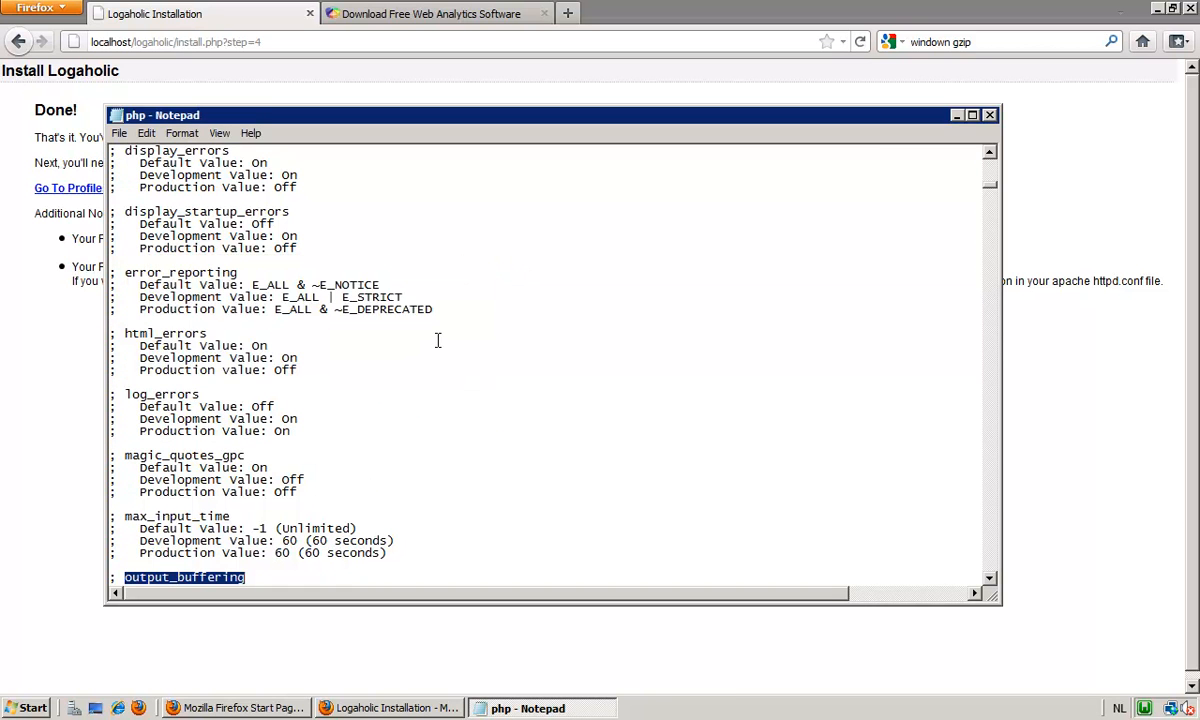
{"action": "scroll", "coordinate": [440, 335], "scroll_direction": "down", "scroll_amount": 3}
{"action": "scroll", "coordinate": [443, 327], "scroll_direction": "down", "scroll_amount": 1}
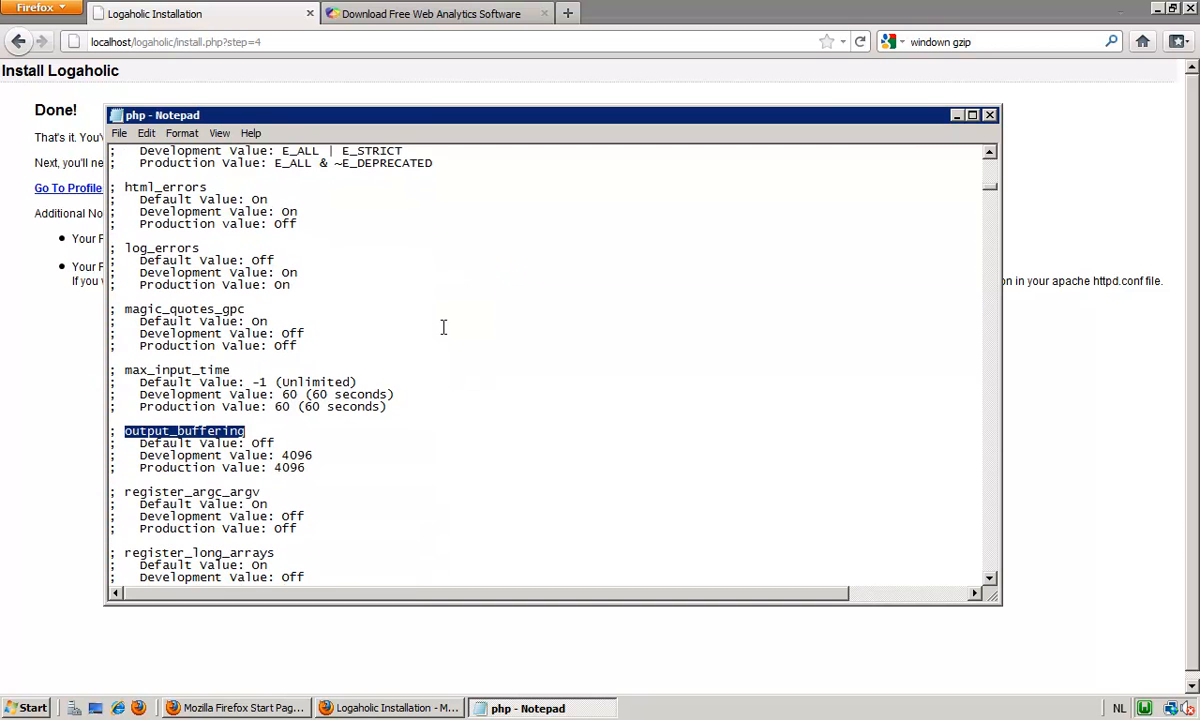
{"action": "key", "text": "F3"}
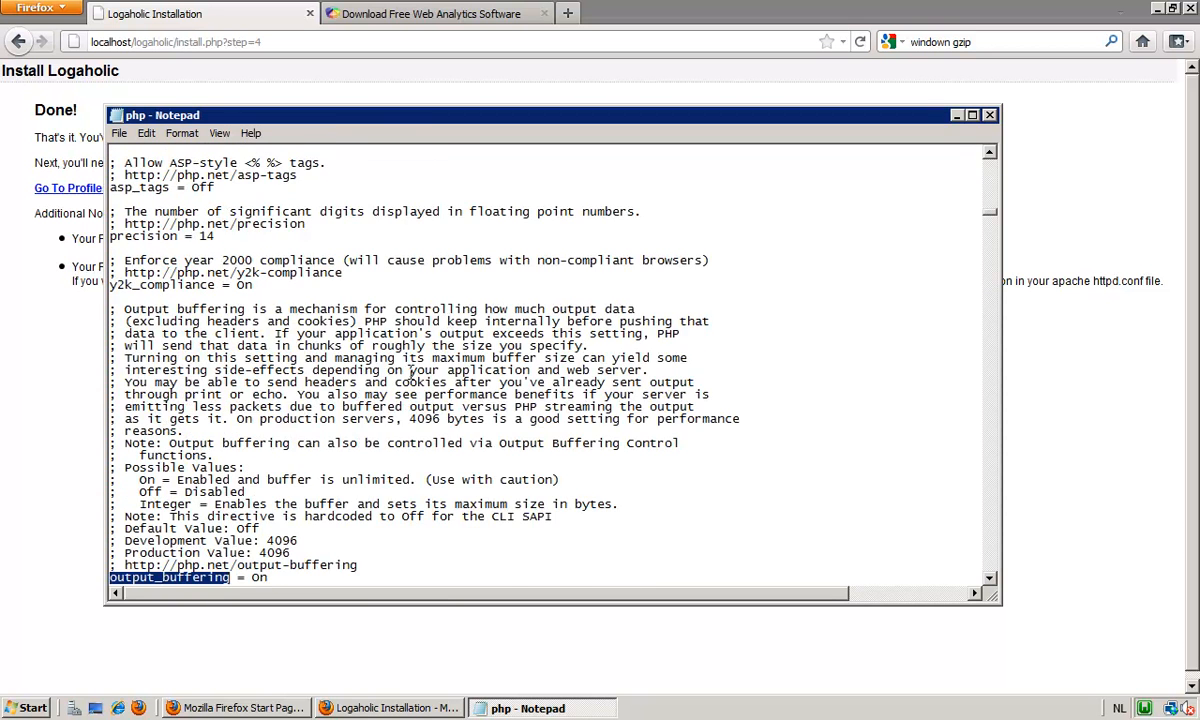
Remove the value On from the output_buffering directive, save php.ini and close the file.
{"action": "scroll", "coordinate": [410, 372], "scroll_direction": "down", "scroll_amount": 3}
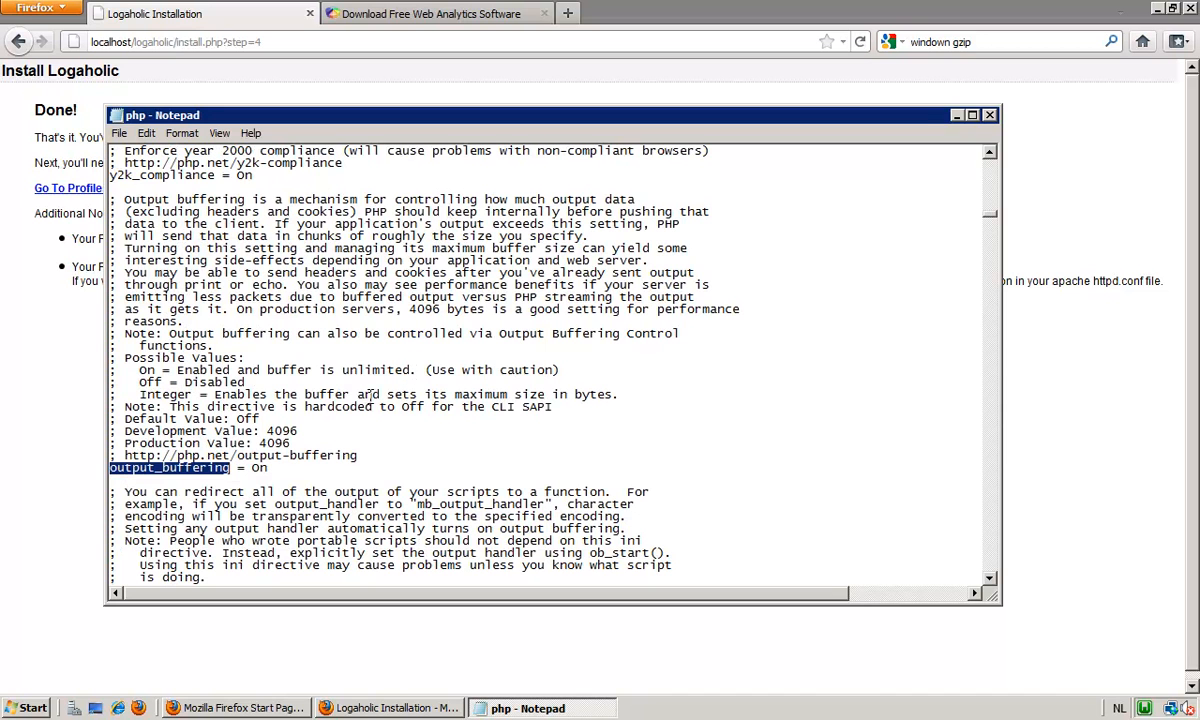
{"action": "left_click", "coordinate": [134, 478]}
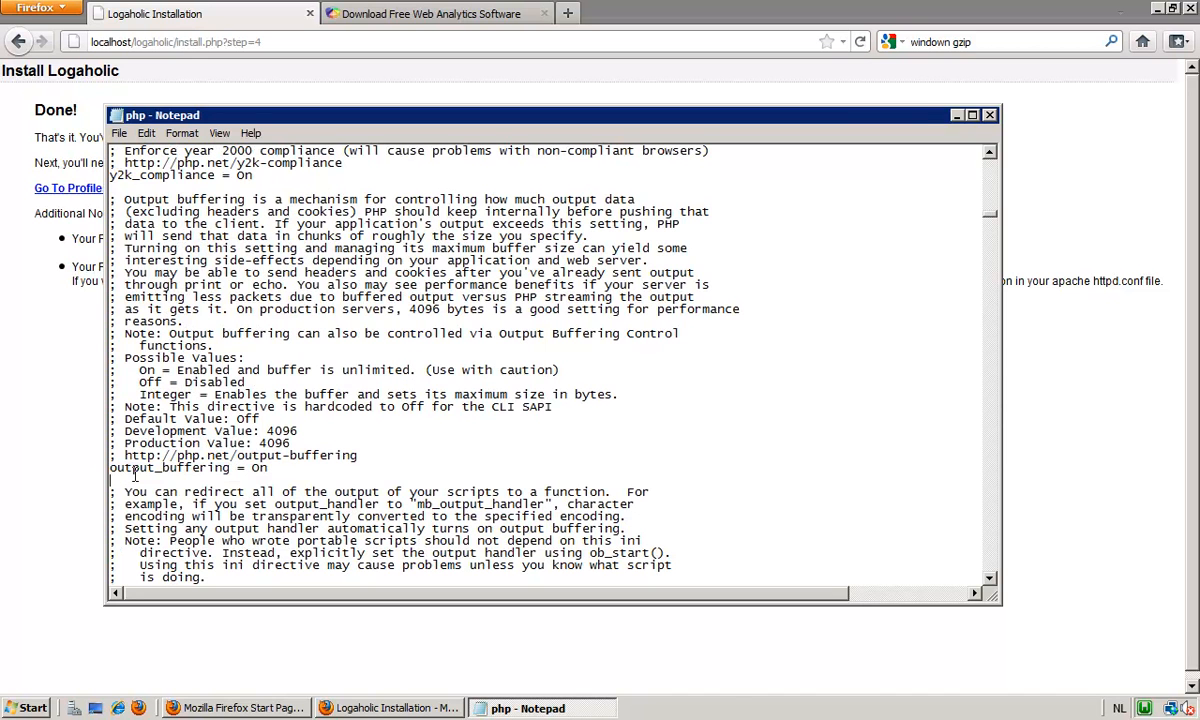
{"action": "right_click", "coordinate": [255, 468]}
{"action": "key", "text": "Escape"}
{"action": "double_click", "coordinate": [258, 467]}
{"action": "key", "text": "Delete"}
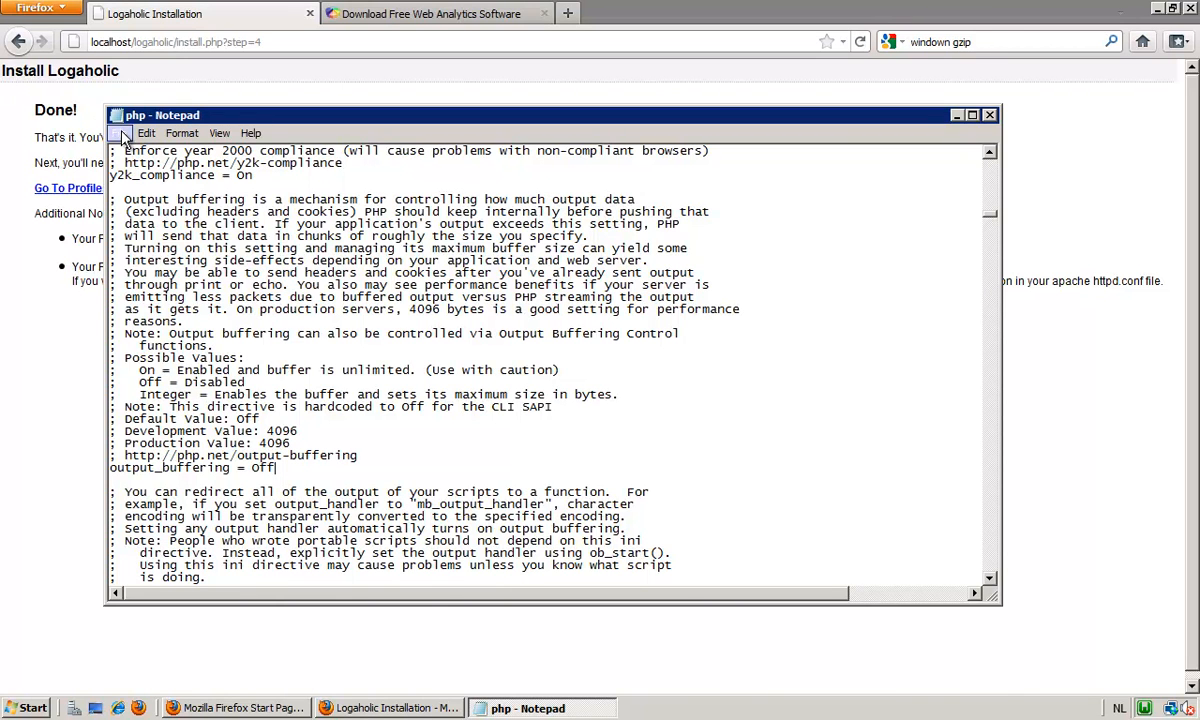
{"action": "left_click", "coordinate": [118, 133]}
{"action": "left_click", "coordinate": [145, 185]}
{"action": "left_click", "coordinate": [989, 117]}
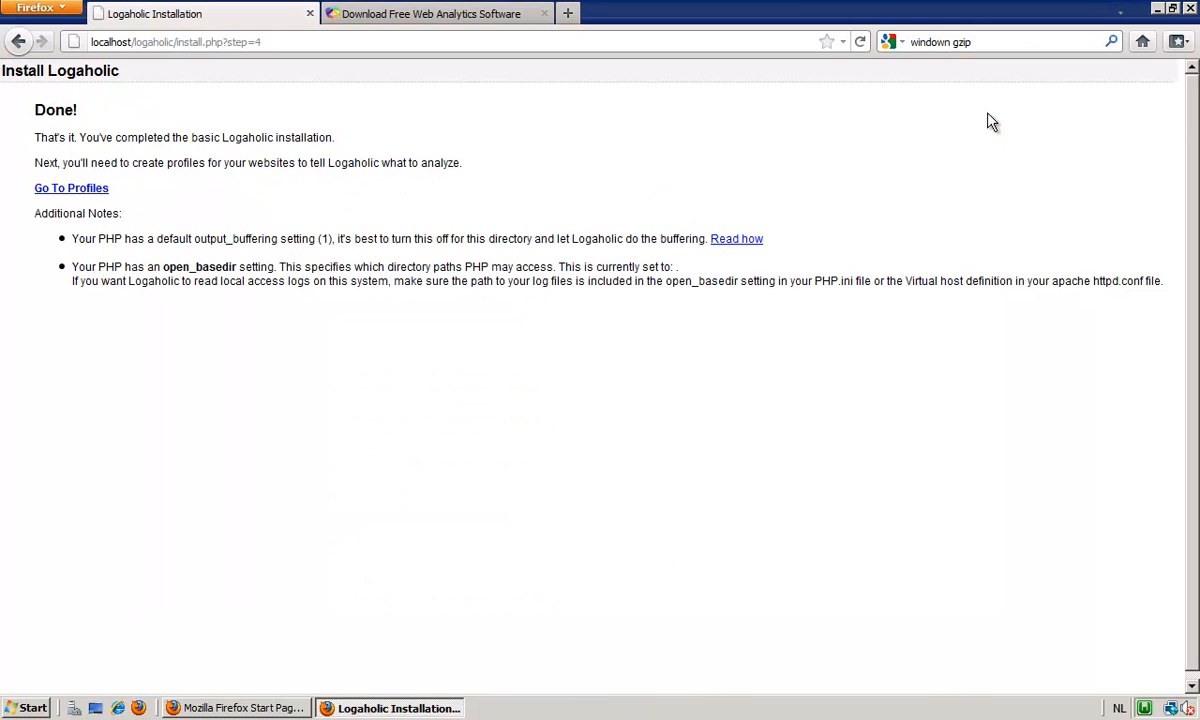
Restart all WampServer services and go to the Logaholic profiles page from the completed installation page.
{"action": "left_click", "coordinate": [1145, 708]}
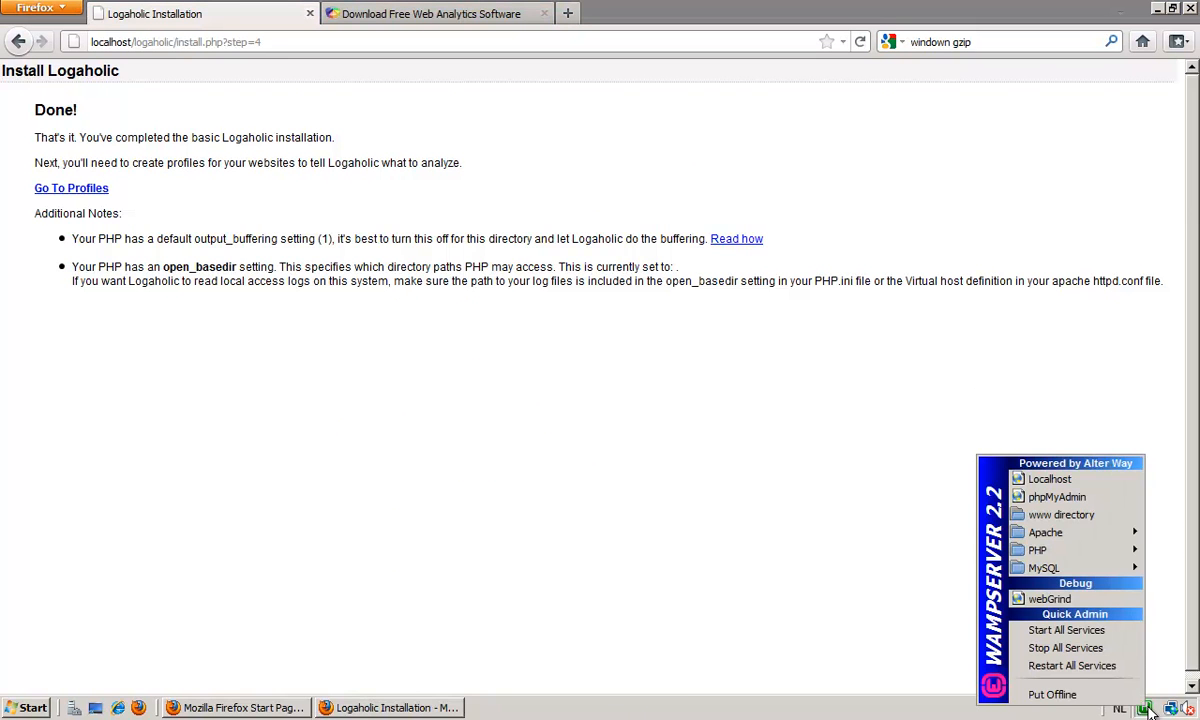
{"action": "left_click", "coordinate": [1049, 666]}
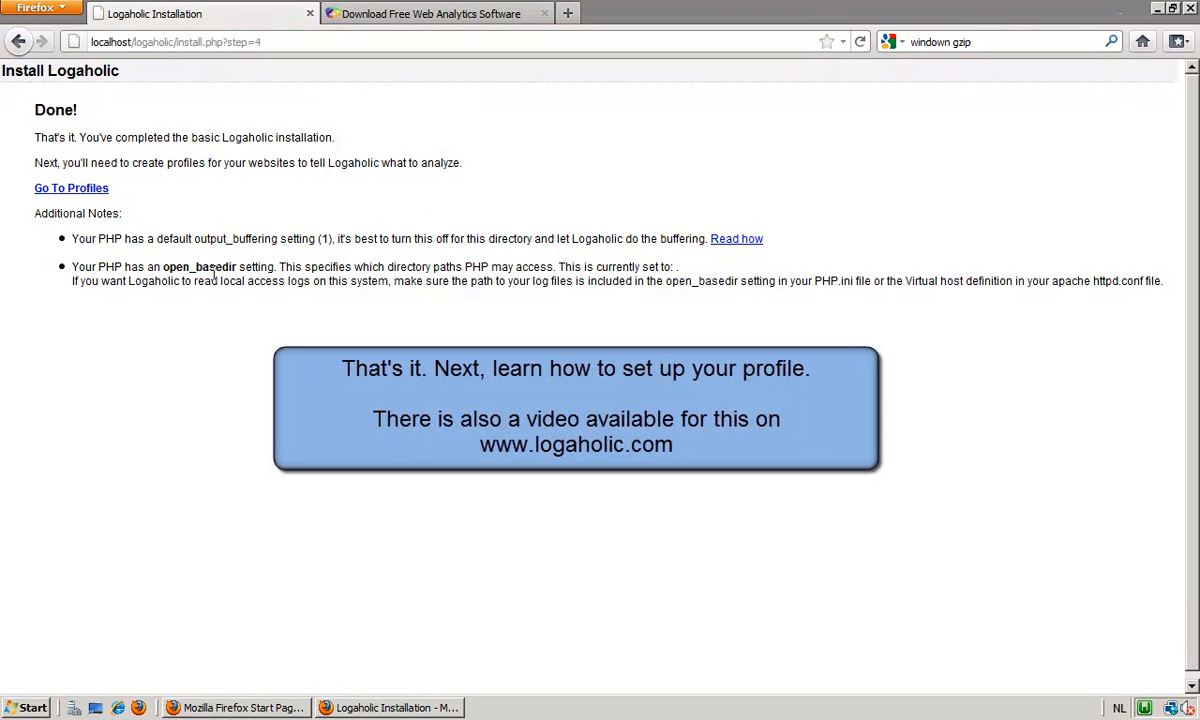
{"action": "left_click", "coordinate": [57, 192]}
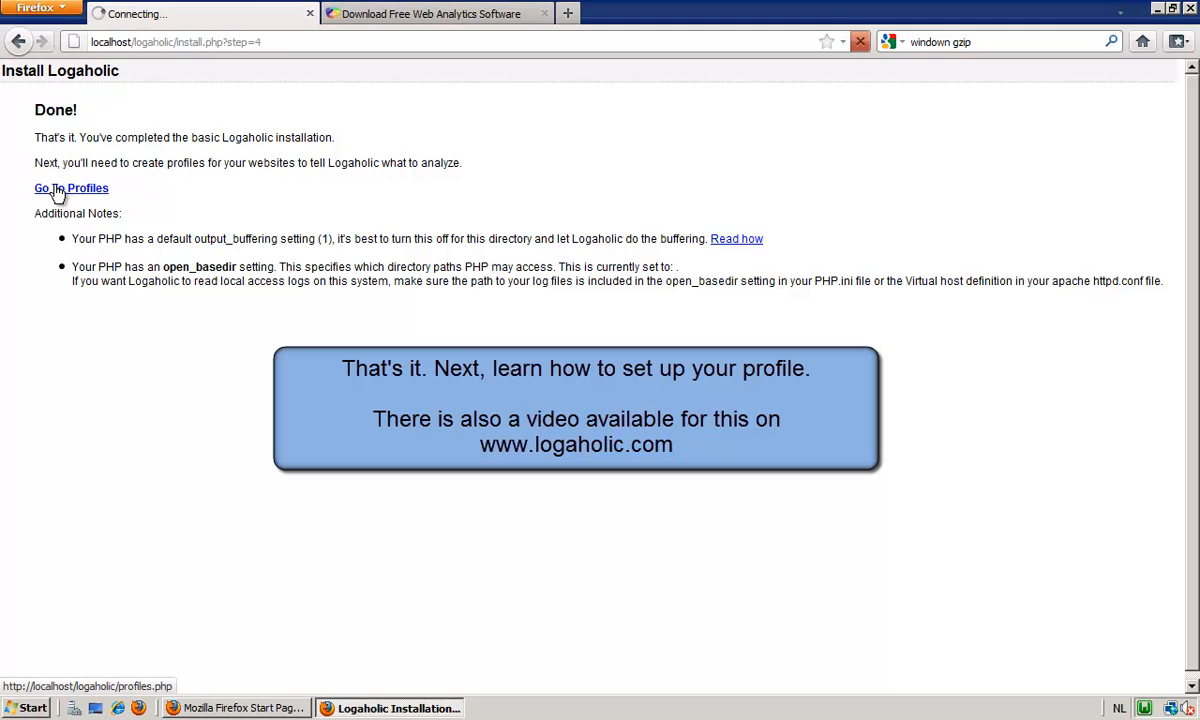